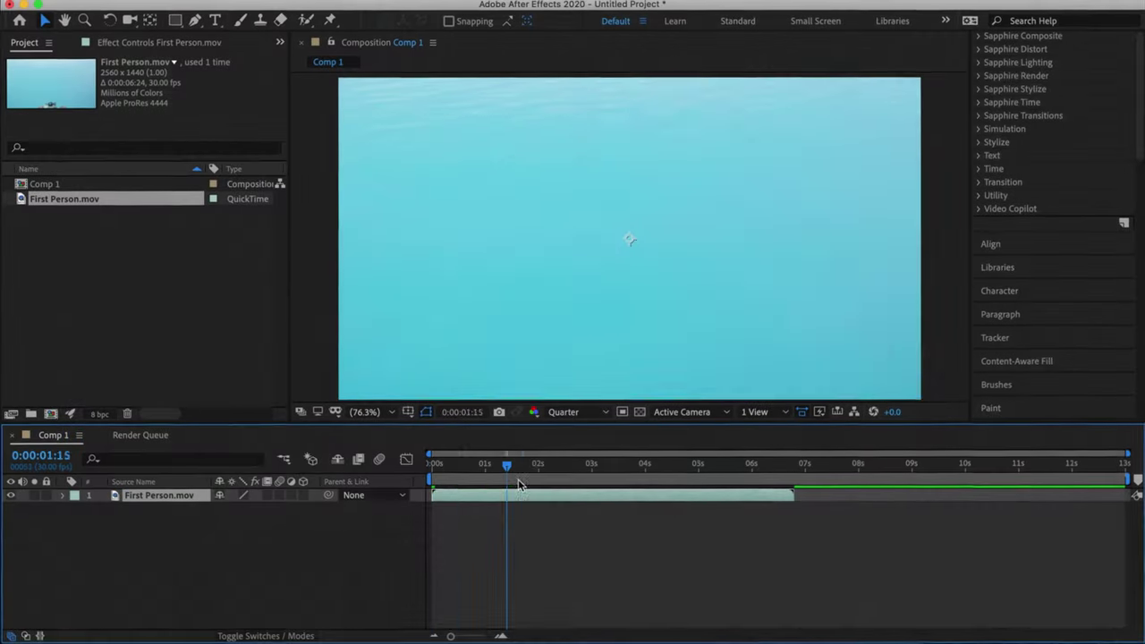
- Move the current time to 0:00:04:03 and select the First Person.mov layer
left_click(651, 464)
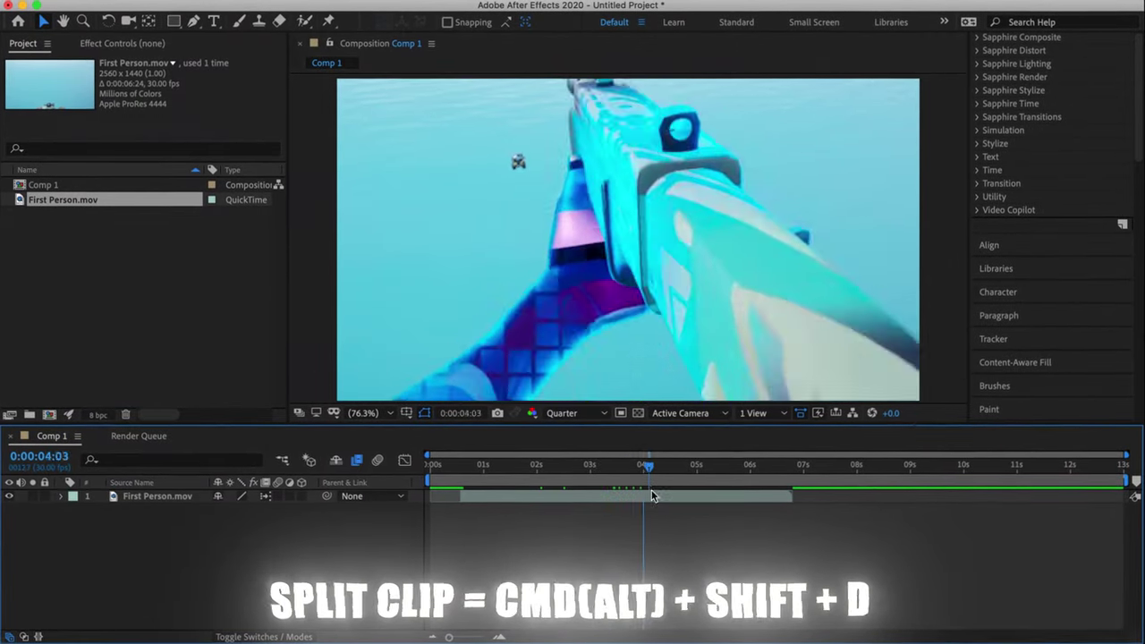
left_click(658, 498)
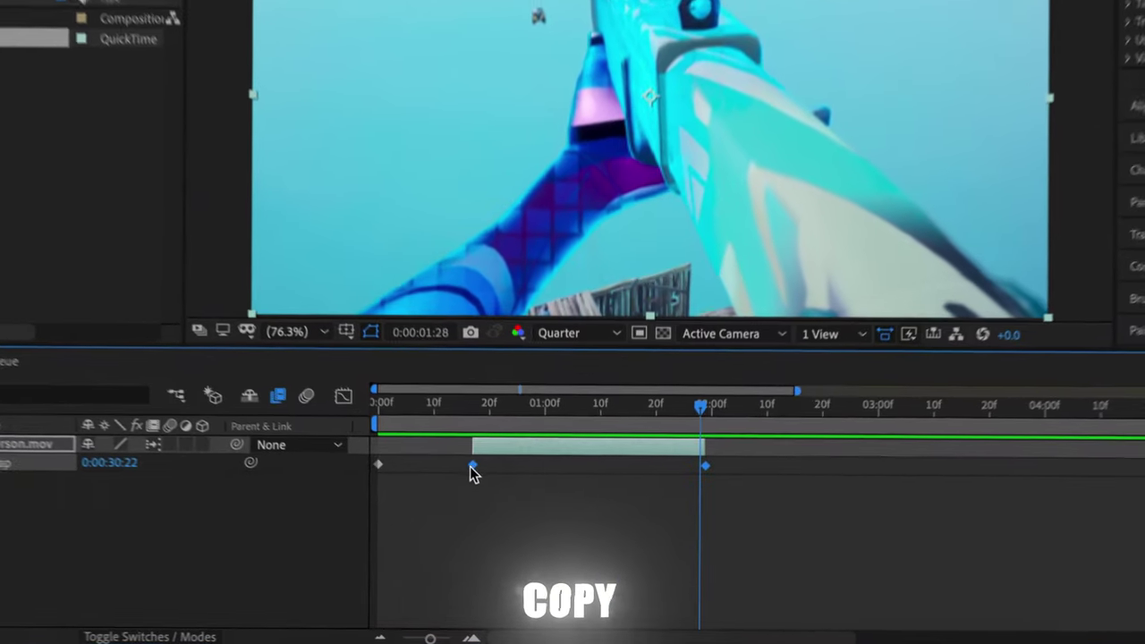
- Apply Easy Ease to the Time Remap keyframes
right_click(491, 497)
mouse_move(624, 620)
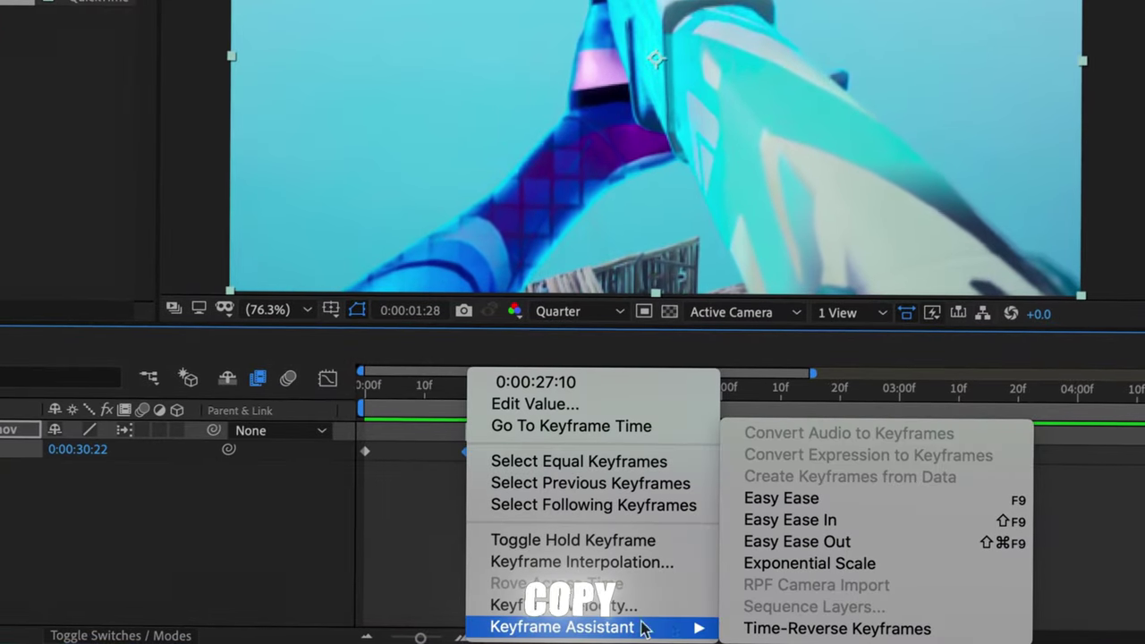
left_click(729, 519)
- Drag a keyframe handle in the Time Remap value graph to shape the ramp, then preview it
left_click(328, 381)
right_click(803, 465)
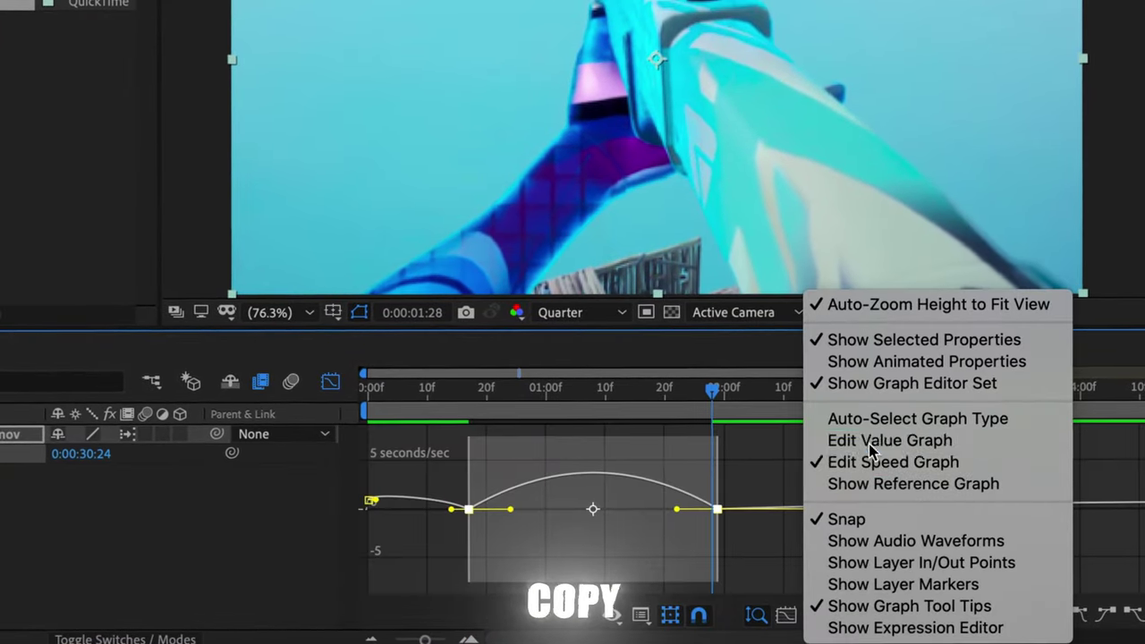
left_click(868, 440)
key("equal")
left_click(966, 442)
left_click_drag(623, 444, 960, 546)
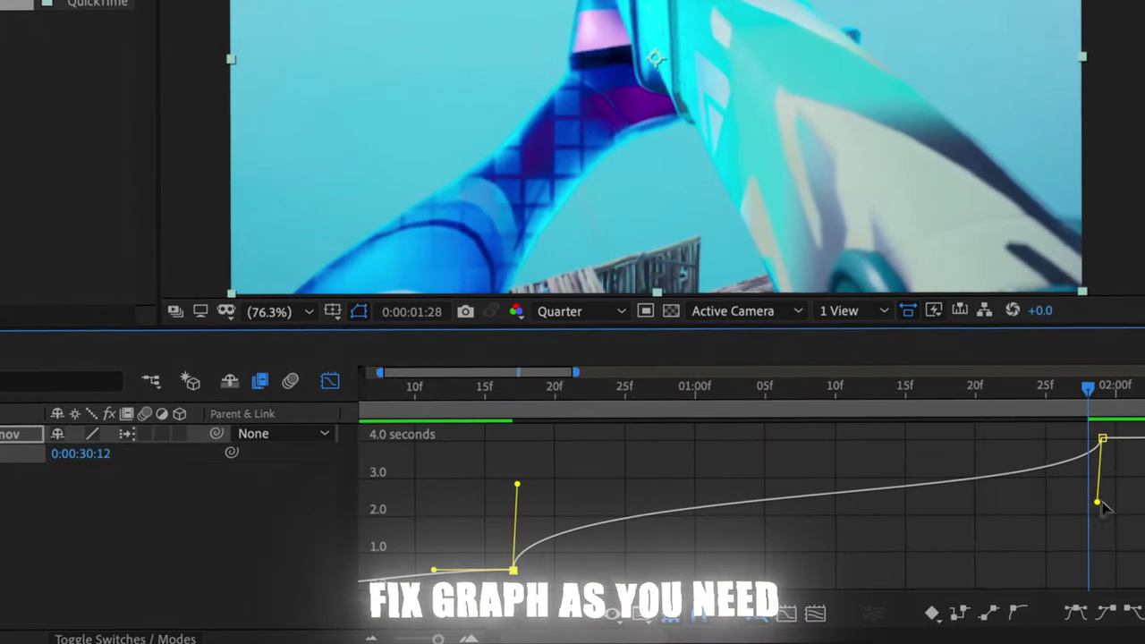
key("space")
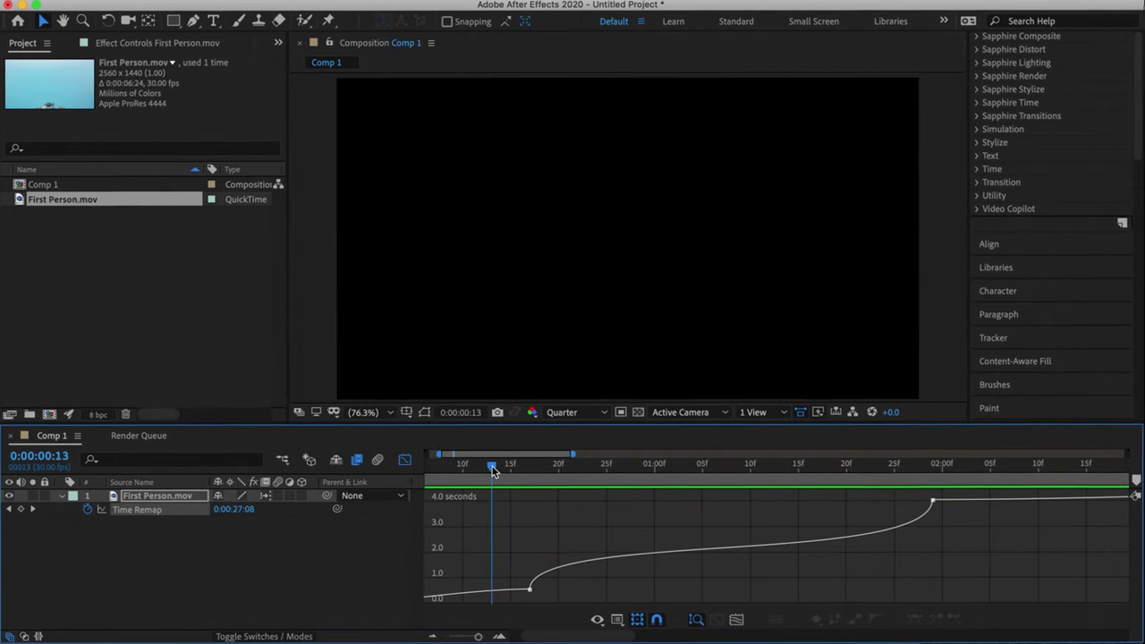
- Split First Person.mov at 0:00:01:28 and turn the top layer into a freeze frame
key("shift+F3")
key("ctrl+shift+d")
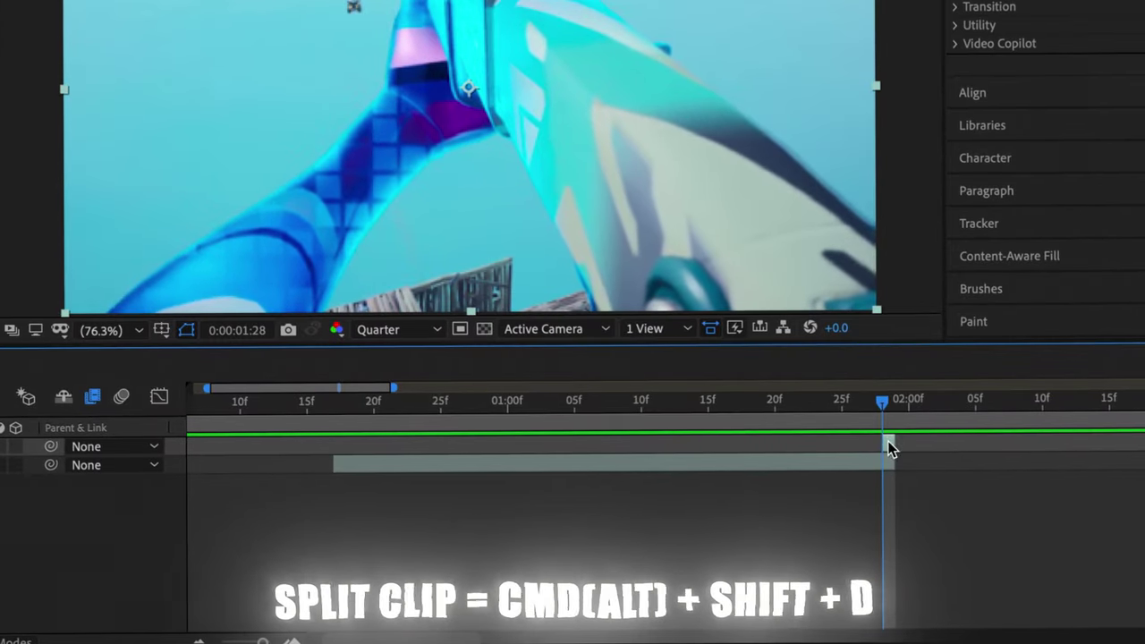
right_click(928, 497)
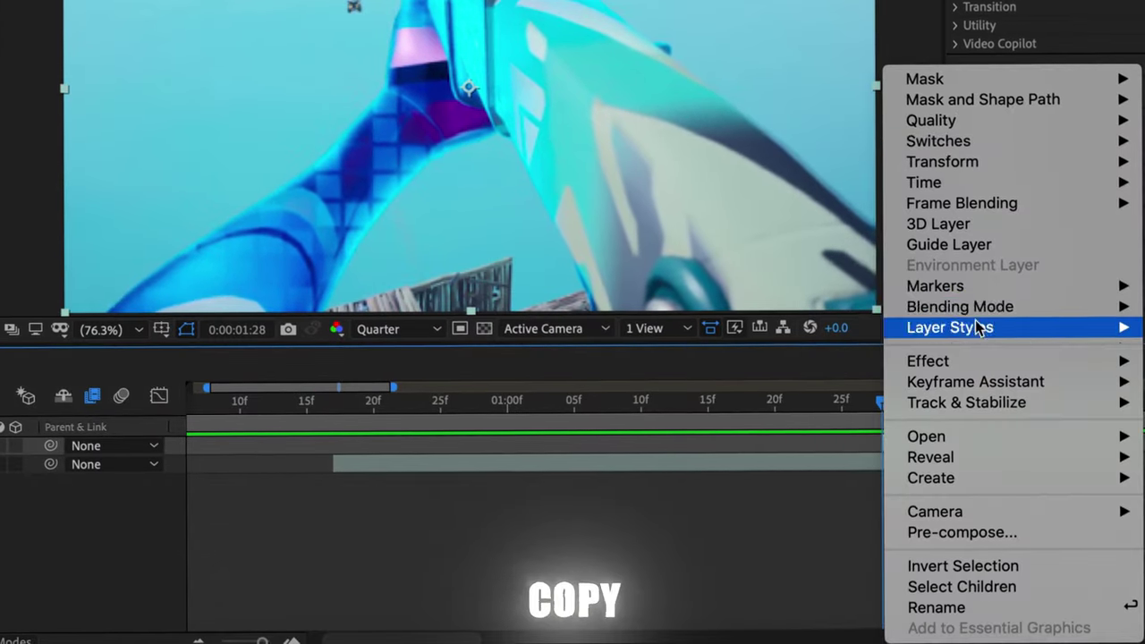
mouse_move(951, 185)
left_click(781, 245)
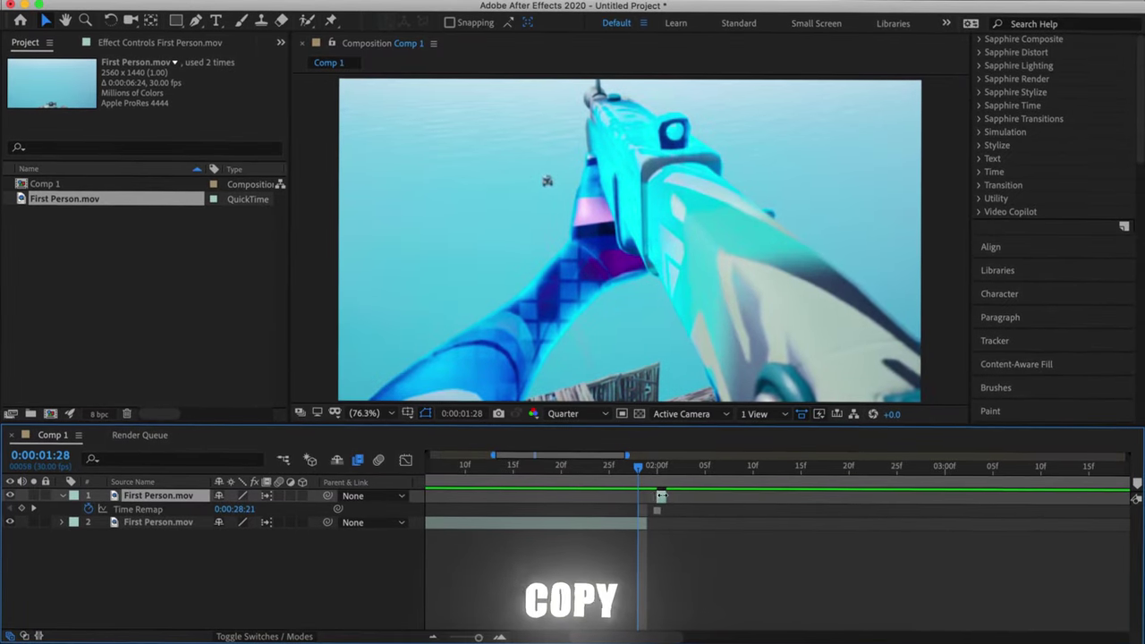
- Extend the freeze-frame layer's out point to about 11 seconds
key("Page_Down")
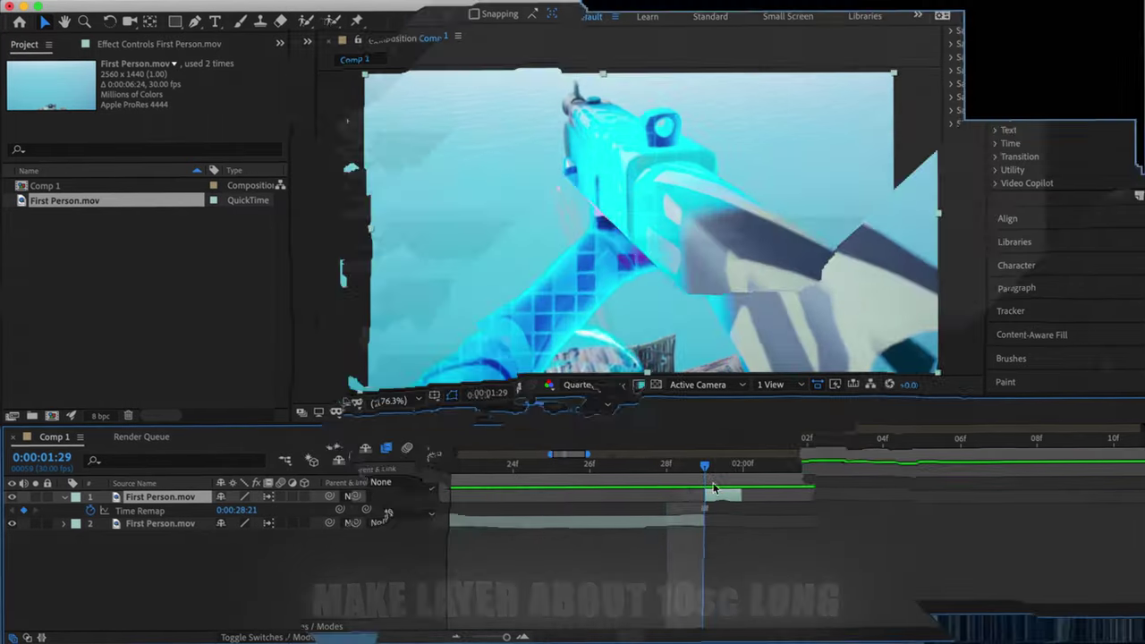
key("Page_Down")
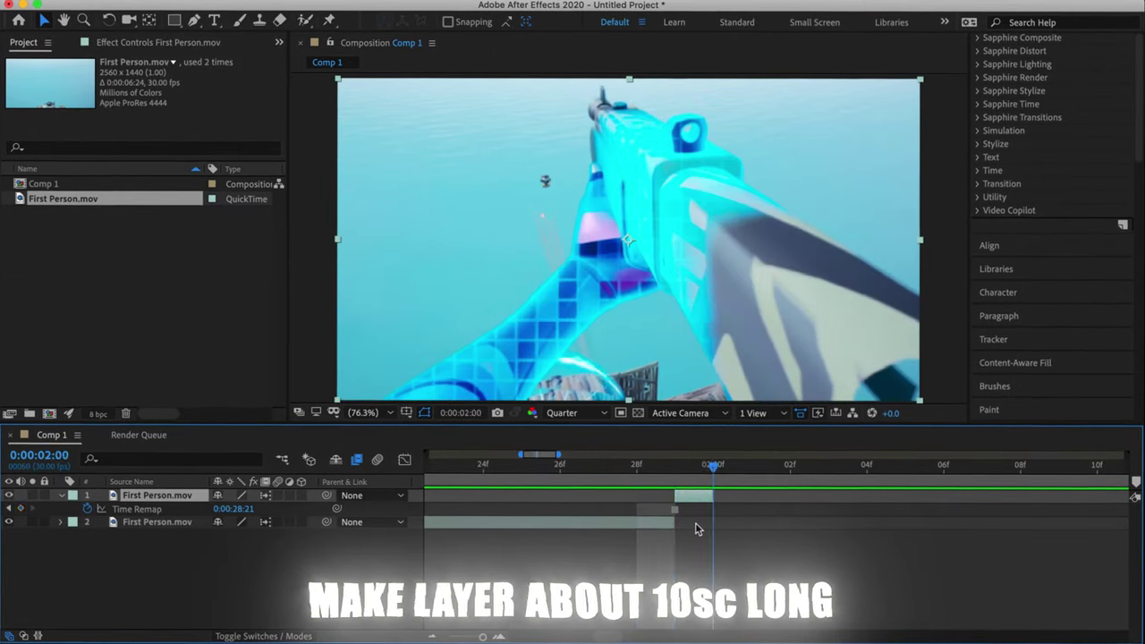
key("minus")
key("minus")
key("minus")
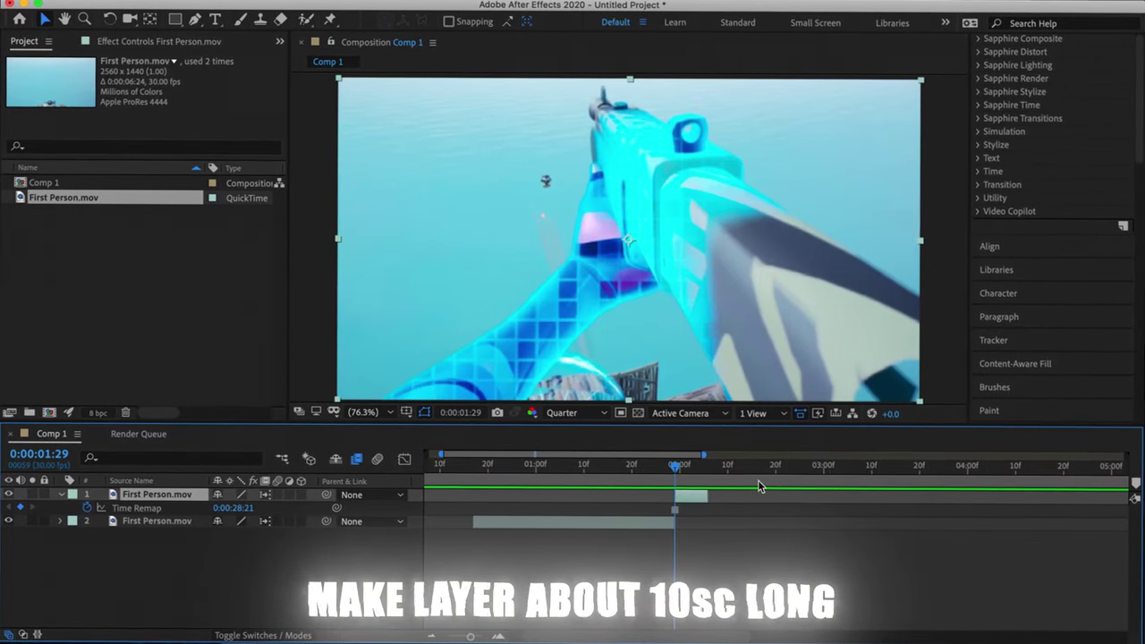
left_click_drag(888, 511, 1033, 518)
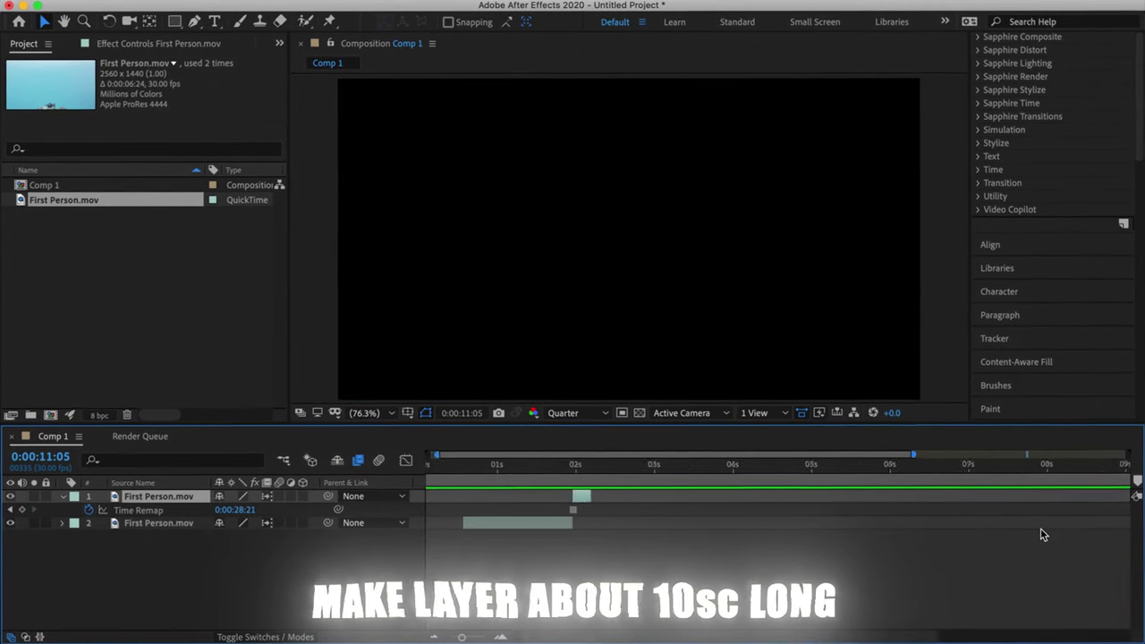
left_click_drag(1006, 513, 1029, 472)
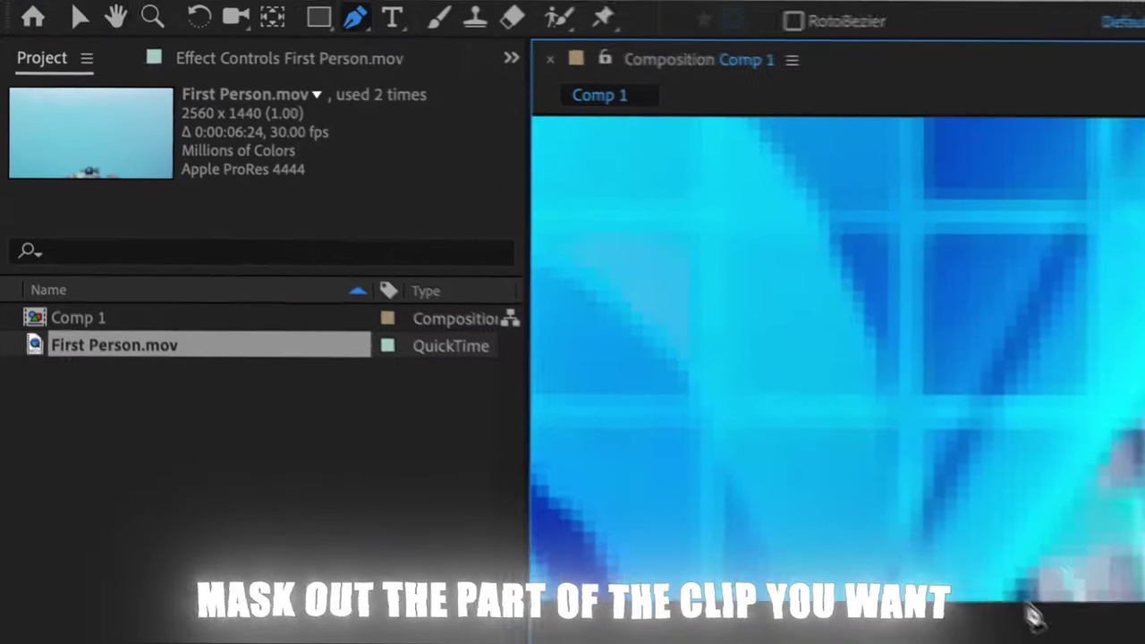
- Place mask points along the arm's edge on the freeze-frame layer
left_click(1033, 615)
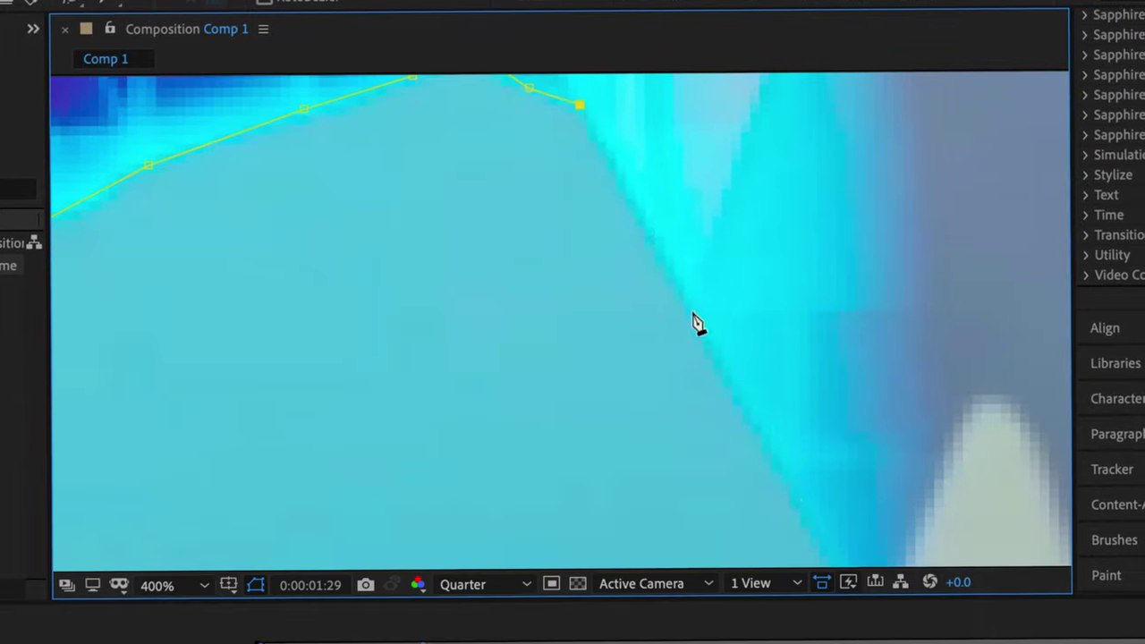
left_click(649, 381)
left_click(730, 519)
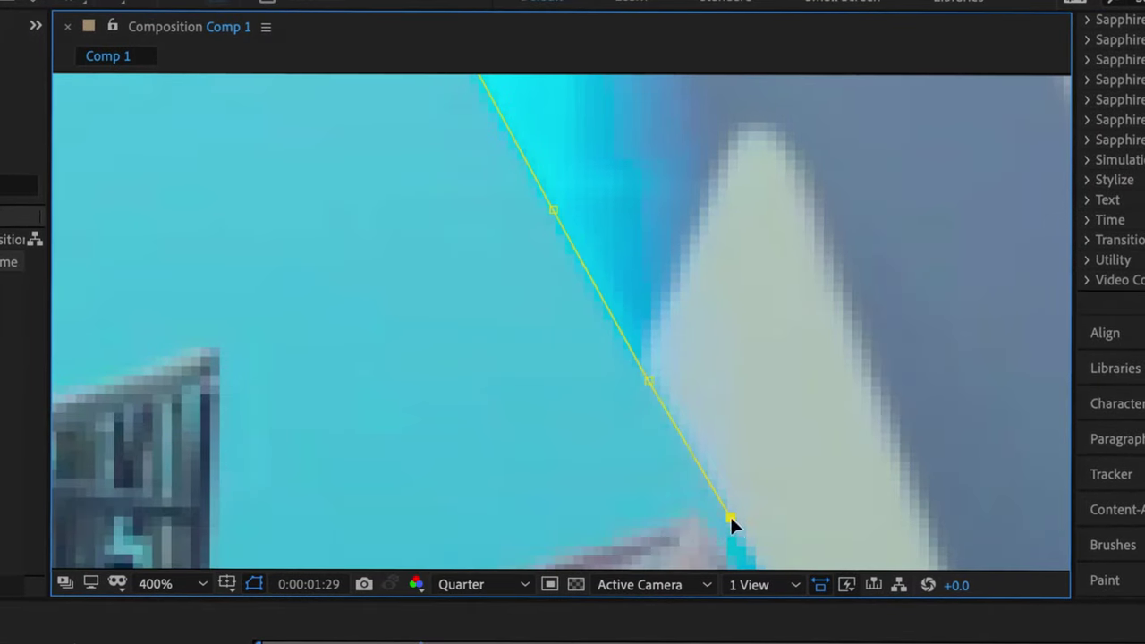
left_click_drag(730, 519, 509, 480)
key("comma")
key("comma")
key("comma")
left_click(601, 344)
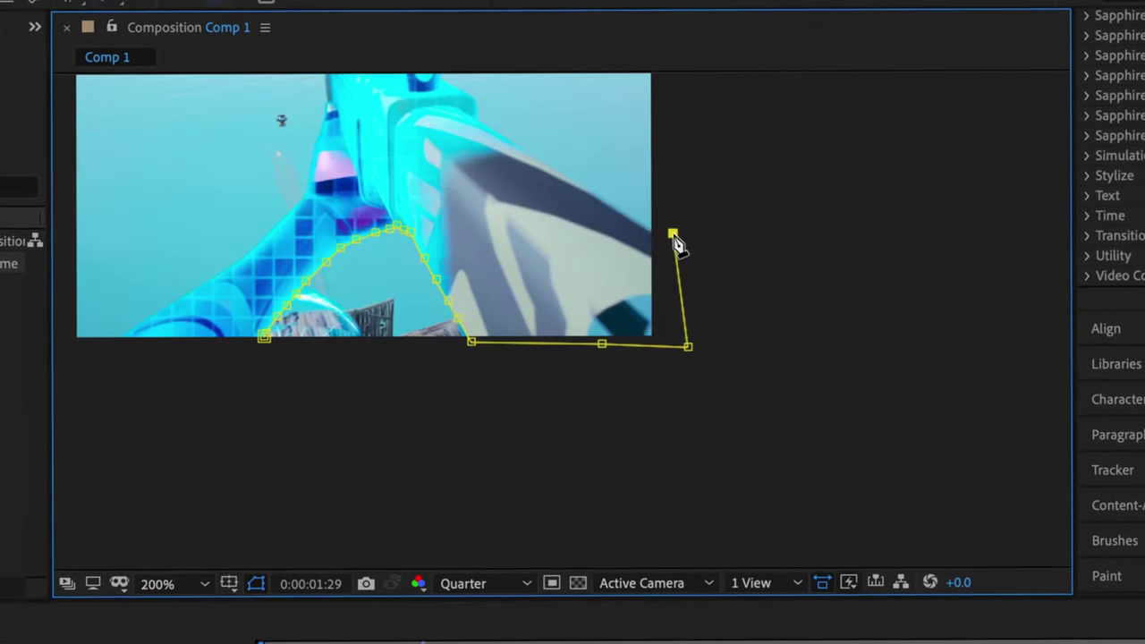
left_click_drag(677, 244, 409, 289)
key("period")
key("period")
left_click(635, 387)
- Follow the gun's outline to close the mask, ending at the sight ring
left_click_drag(383, 195, 566, 367)
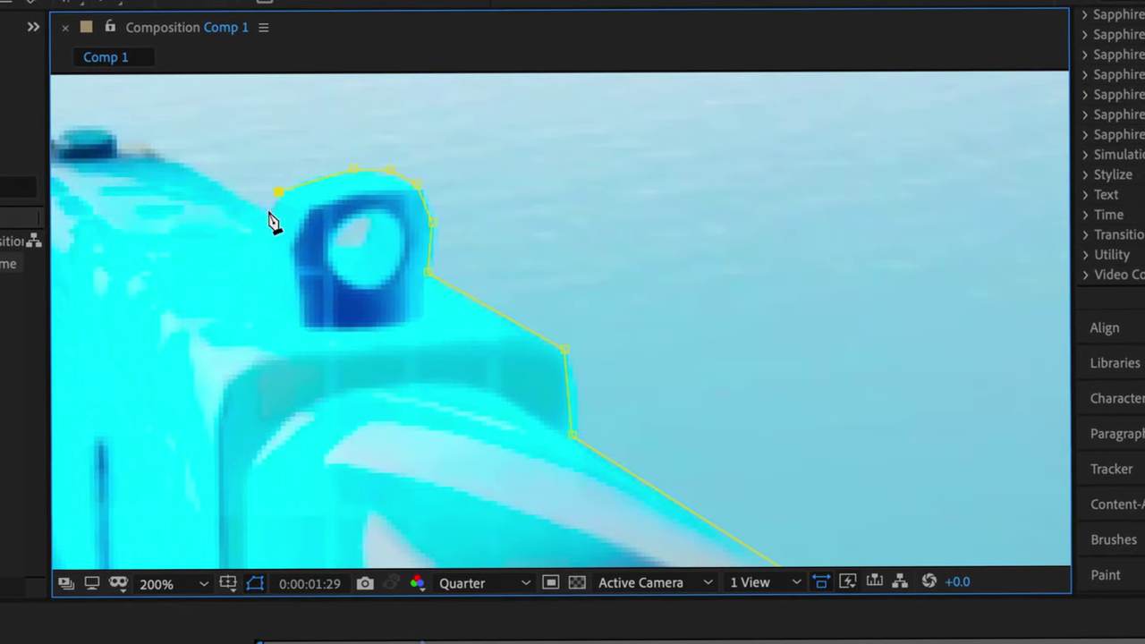
left_click_drag(273, 224, 514, 353)
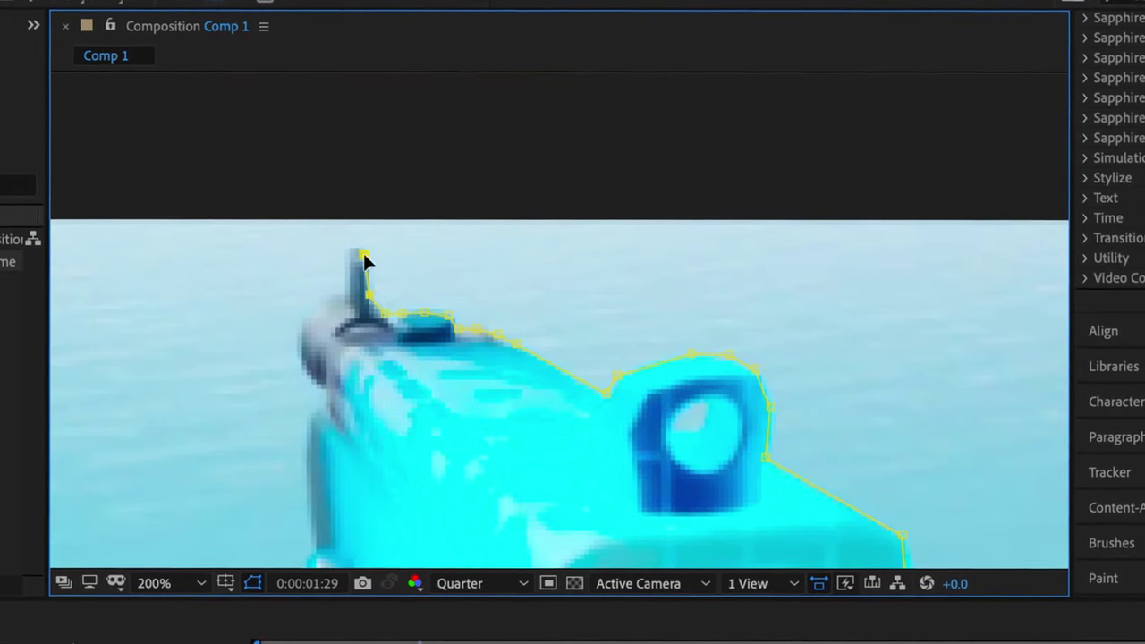
left_click_drag(325, 410, 396, 215)
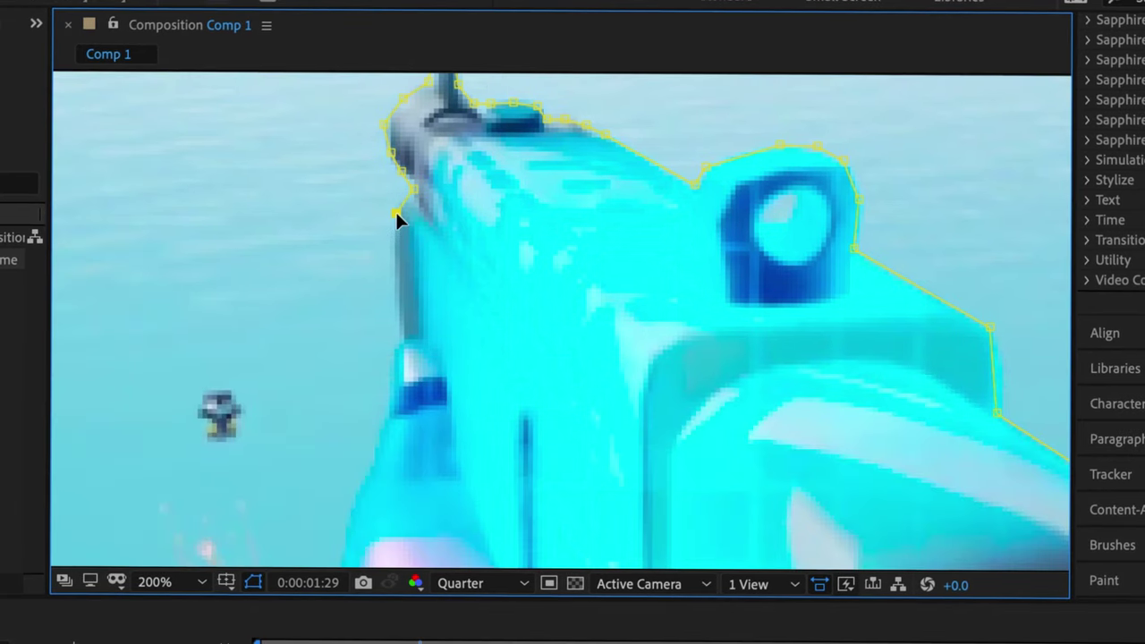
mouse_move(398, 401)
left_mouse_down()
mouse_move(421, 189)
mouse_move(568, 185)
left_mouse_up()
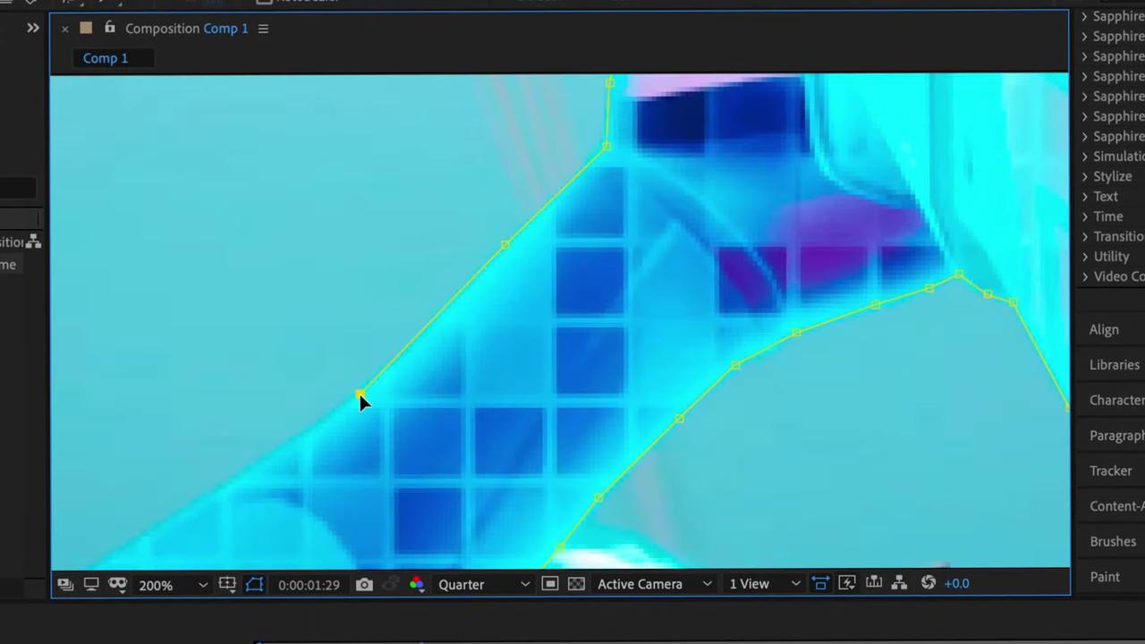
left_click_drag(360, 396, 400, 298)
scroll(753, 407, "down", 6)
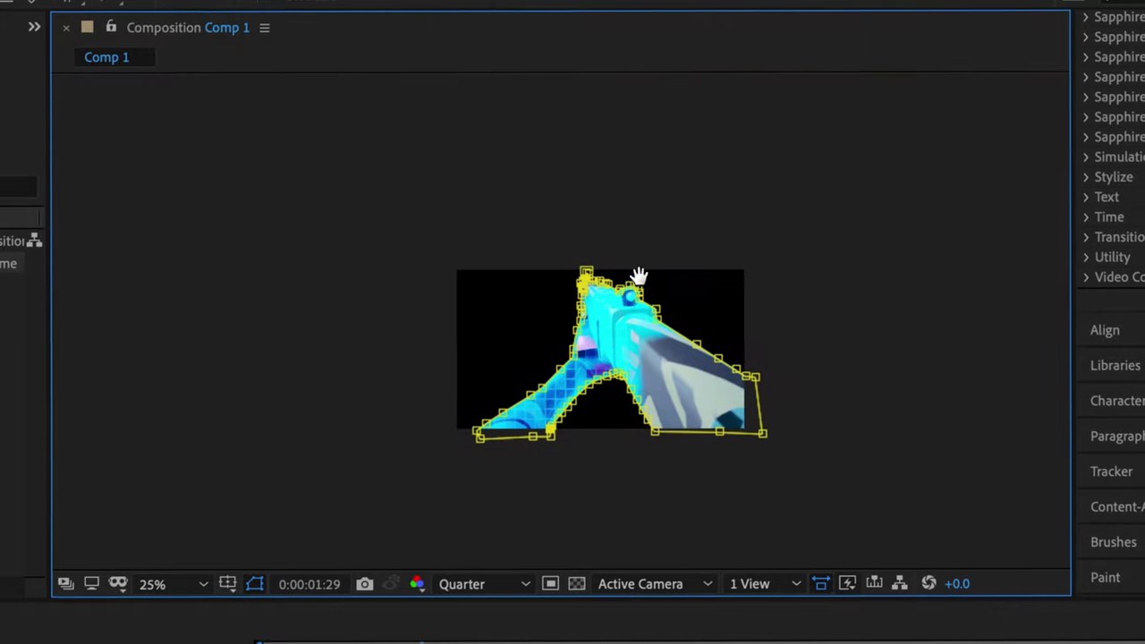
scroll(588, 277, "up", 4)
scroll(703, 307, "up", 4)
left_click_drag(644, 269, 462, 273)
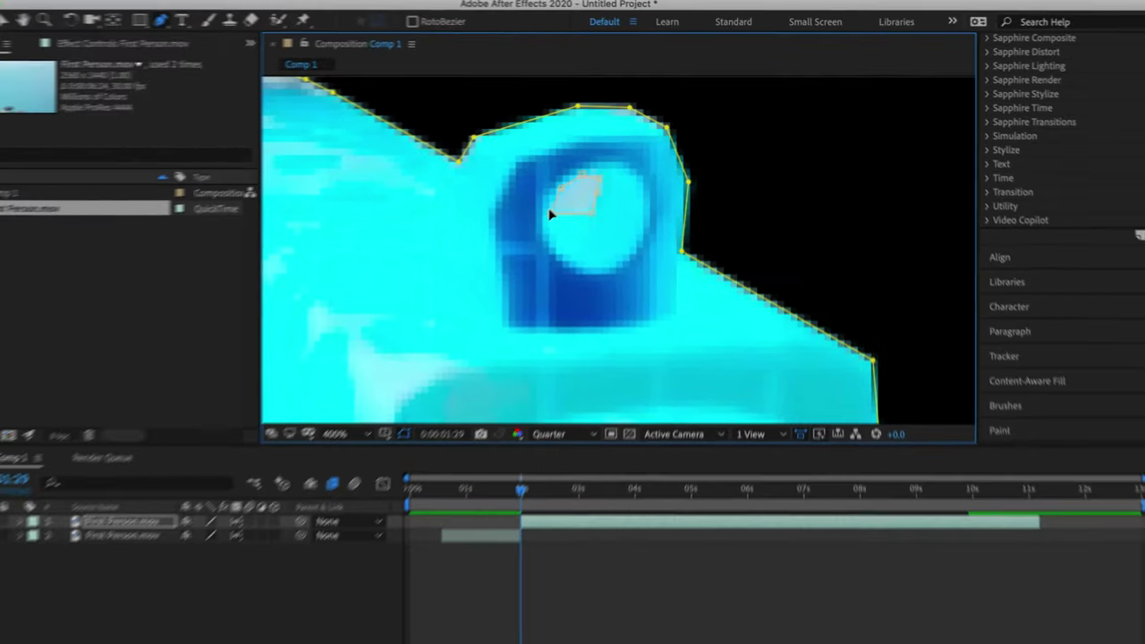
- Fit the frame in the viewer and apply a feather to the mask
left_click(362, 412)
left_click(393, 146)
right_click(639, 108)
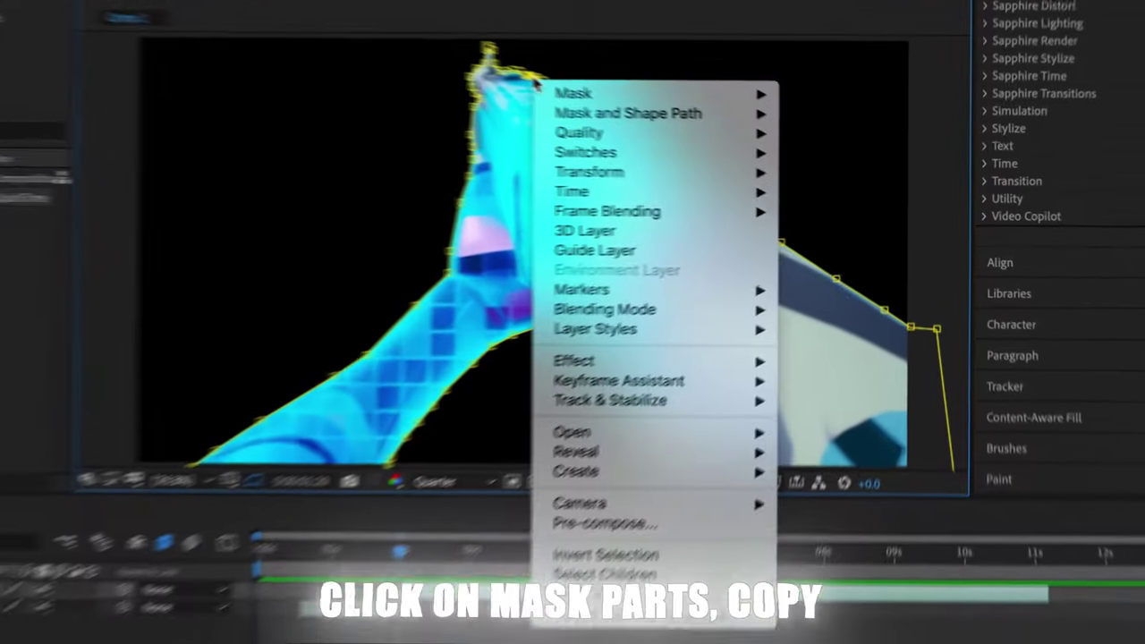
mouse_move(670, 119)
mouse_move(872, 266)
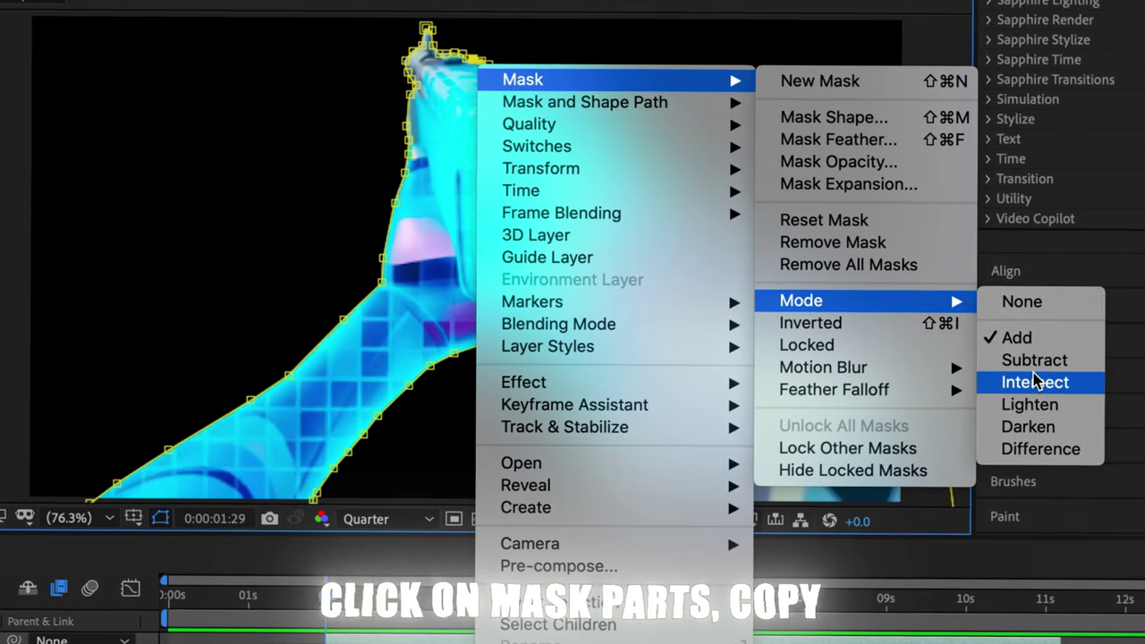
left_click(838, 137)
left_click(439, 373)
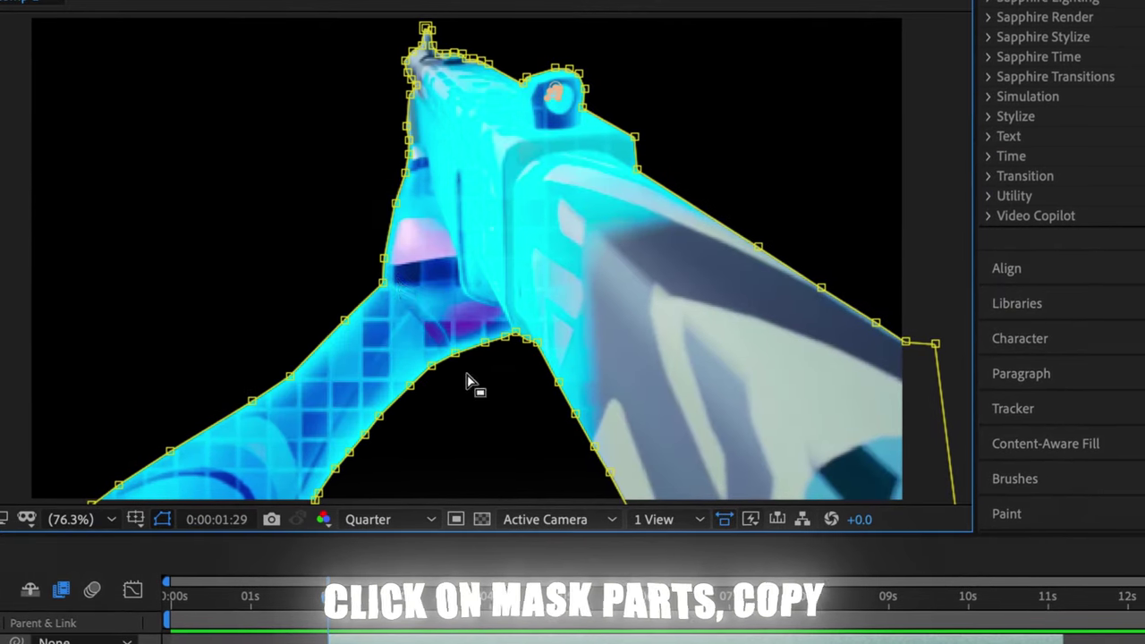
- Set both the lower and upper masks' mode to None, then deselect the layer
right_click(379, 243)
mouse_move(485, 253)
mouse_move(752, 474)
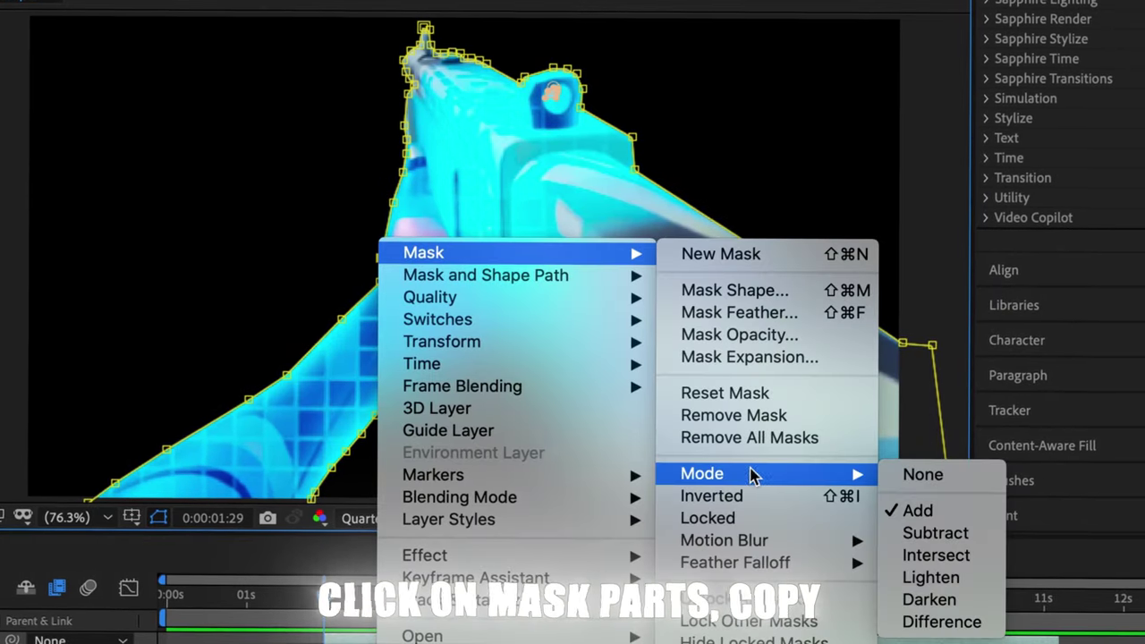
left_click(969, 477)
right_click(404, 168)
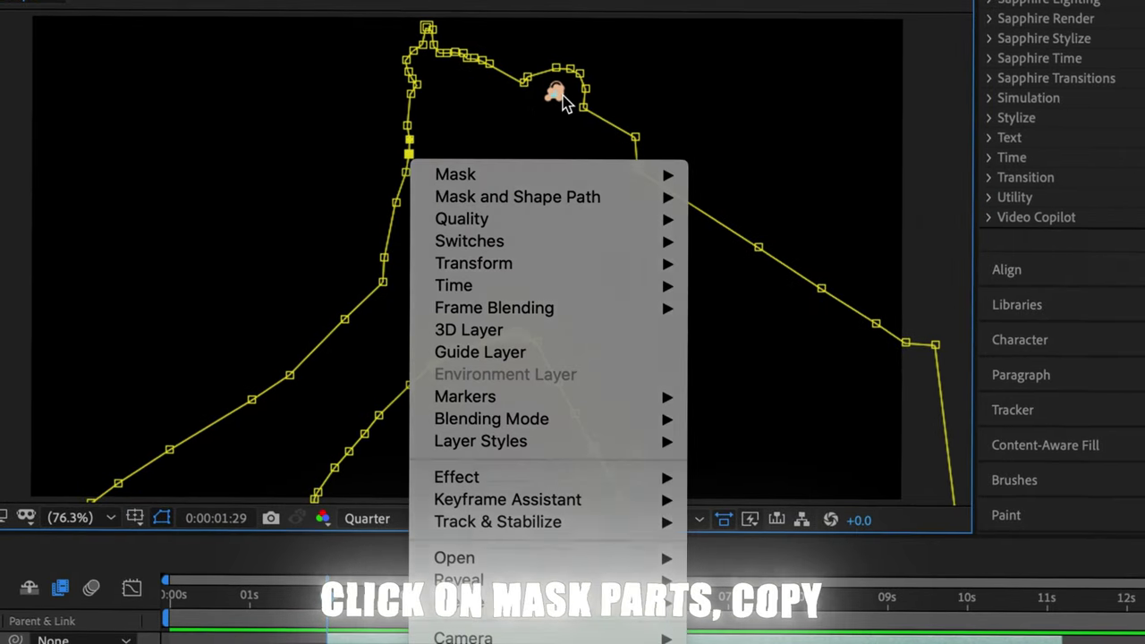
left_click(552, 93)
right_click(555, 98)
mouse_move(601, 113)
mouse_move(886, 331)
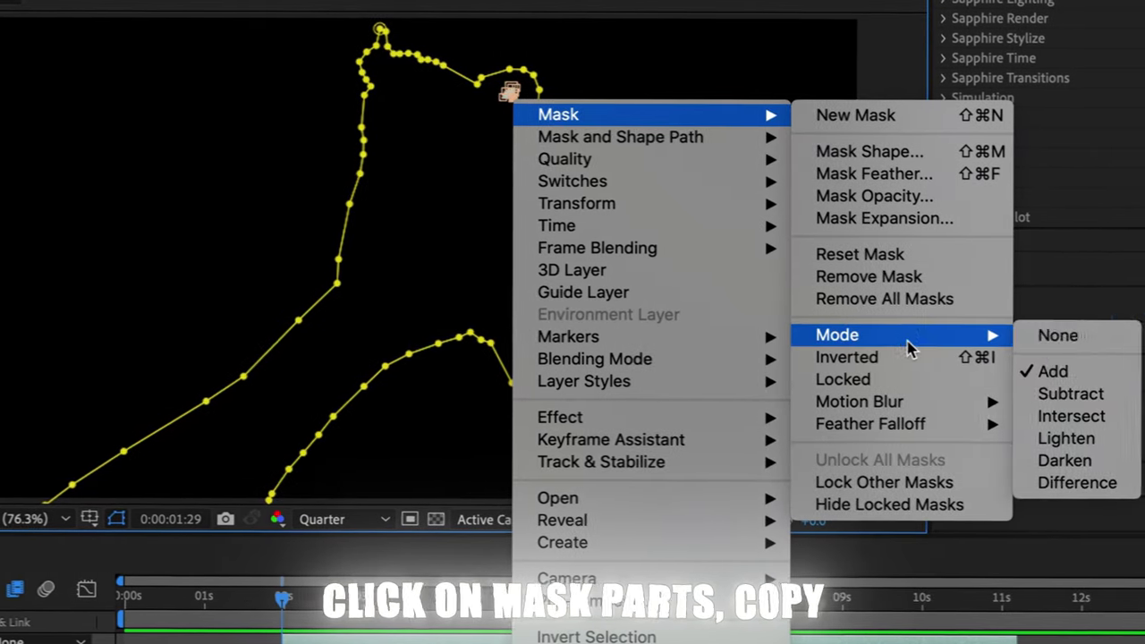
left_click(1105, 330)
left_click(619, 532)
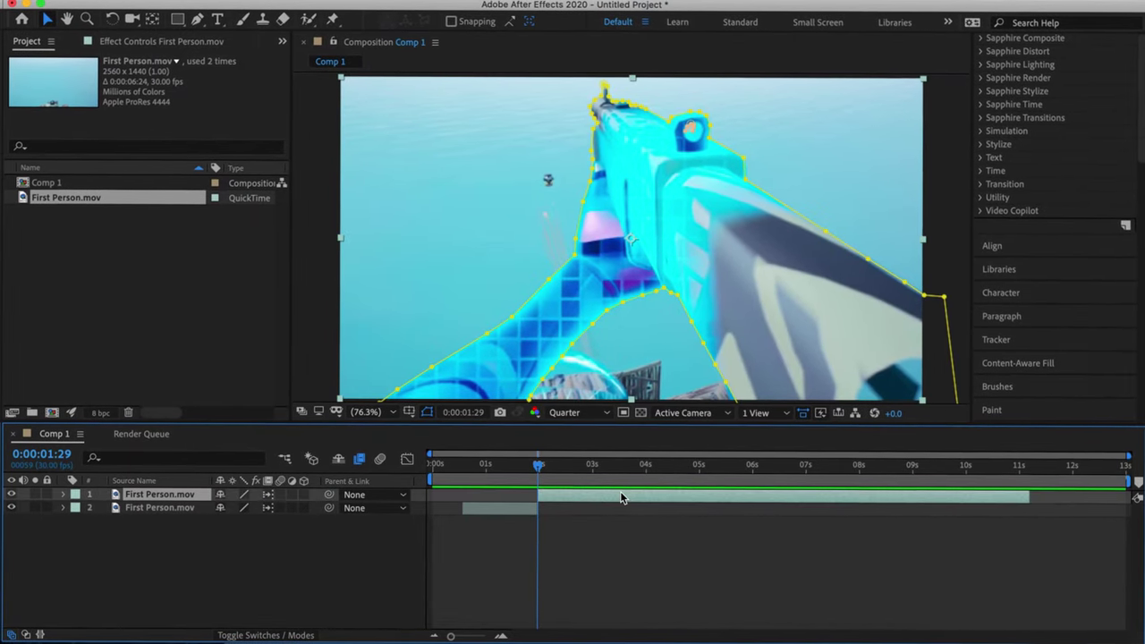
- Create a new solid layer from the timeline's context menu
right_click(631, 536)
mouse_move(654, 471)
left_click(843, 509)
- Trim Black Solid 1 to roughly 2 s to 11 s and apply Trapcode Particular
left_click(702, 412)
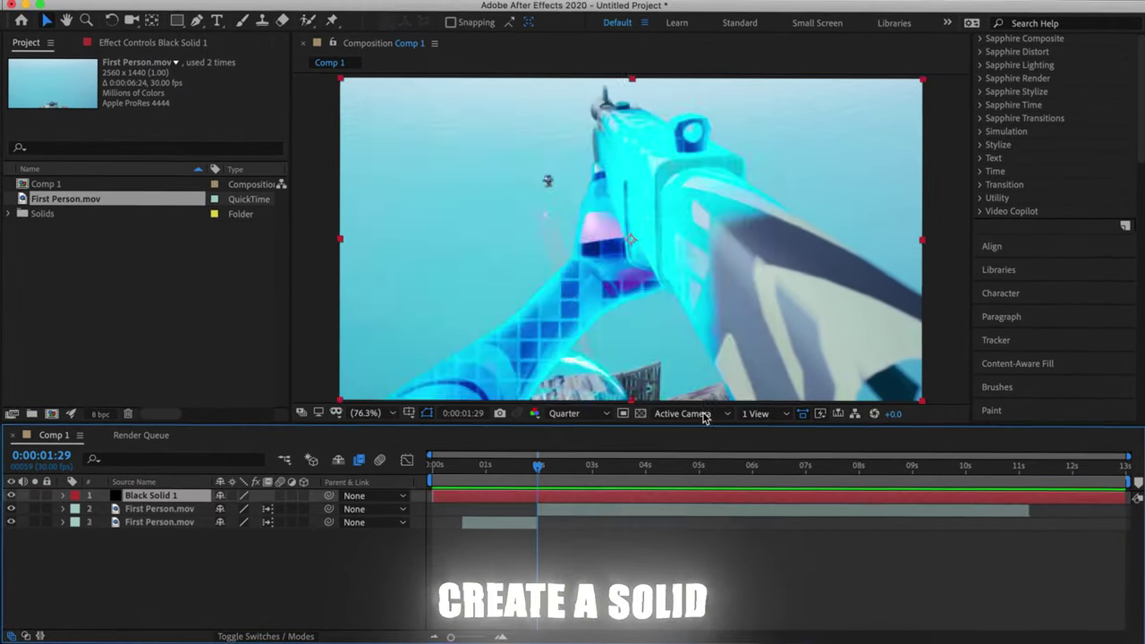
key("ctrl+shift+d")
left_click(523, 509)
key("Delete")
left_click_drag(538, 465, 1028, 465)
key("ctrl+shift+d")
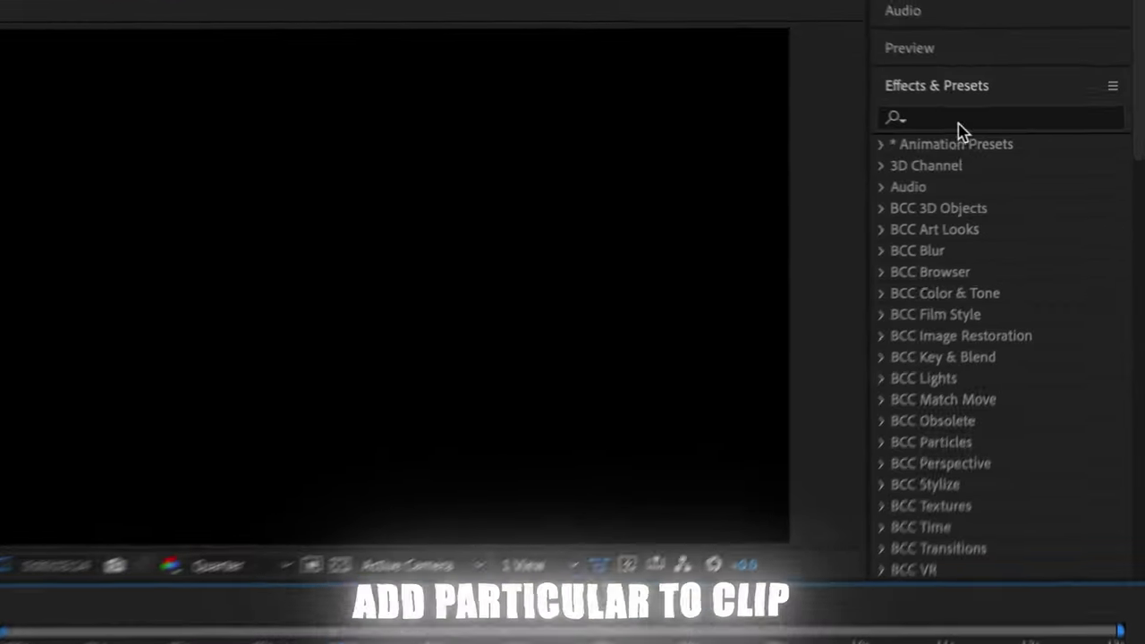
type("pa")
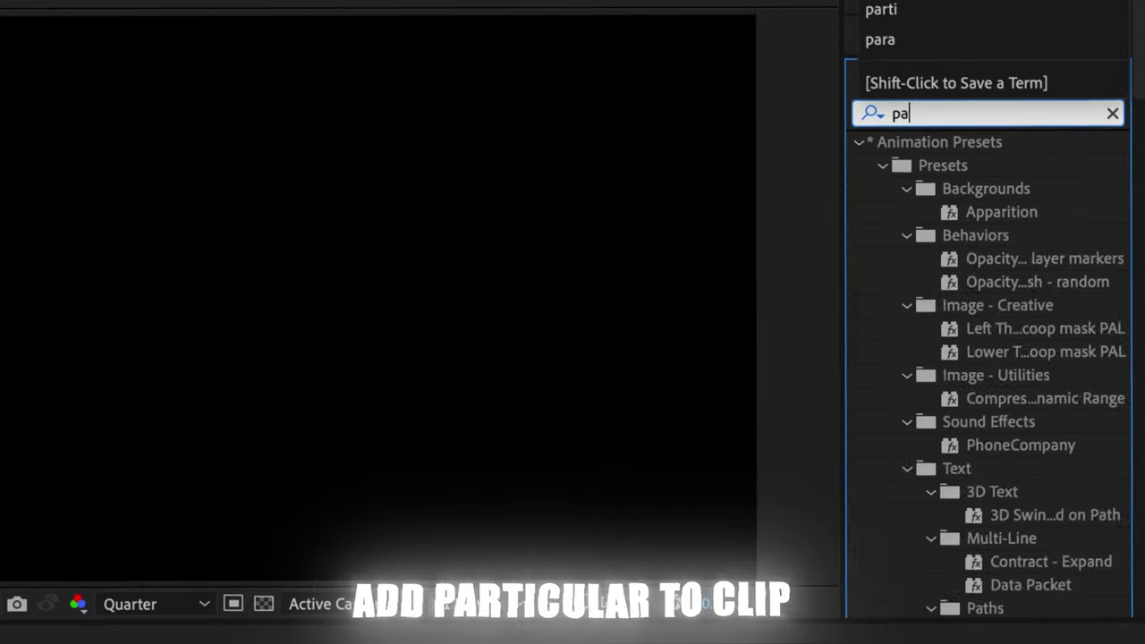
type("rt")
left_click(956, 336)
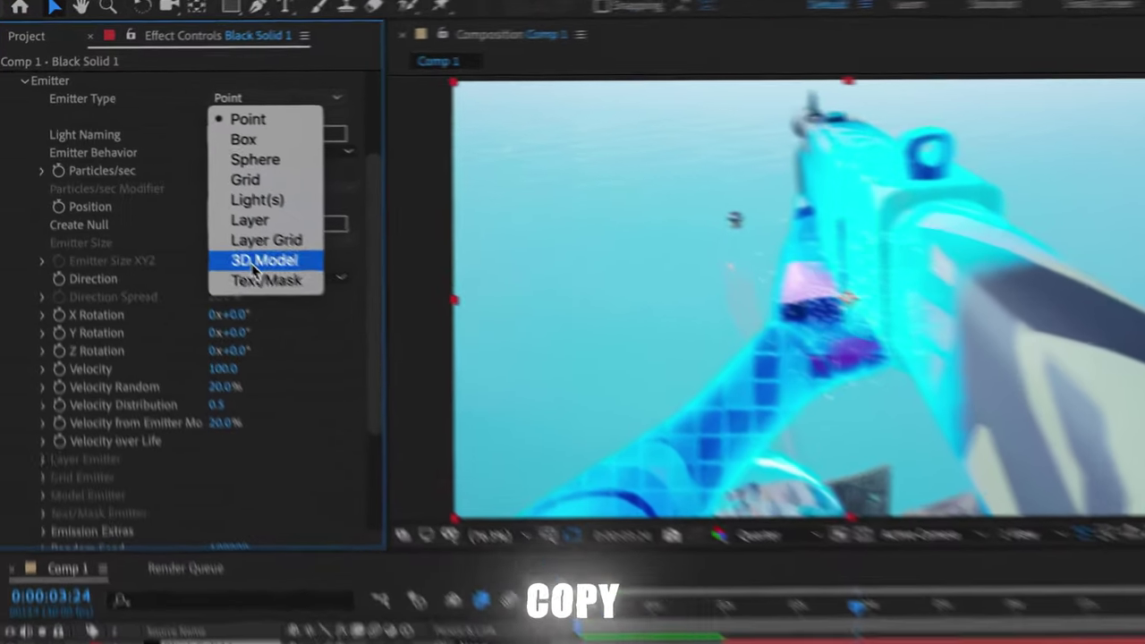
- Set Particular's emitter to Text/Mask at 1000 particles/sec from layer 2. First Person.mov
left_click(199, 224)
type("1000")
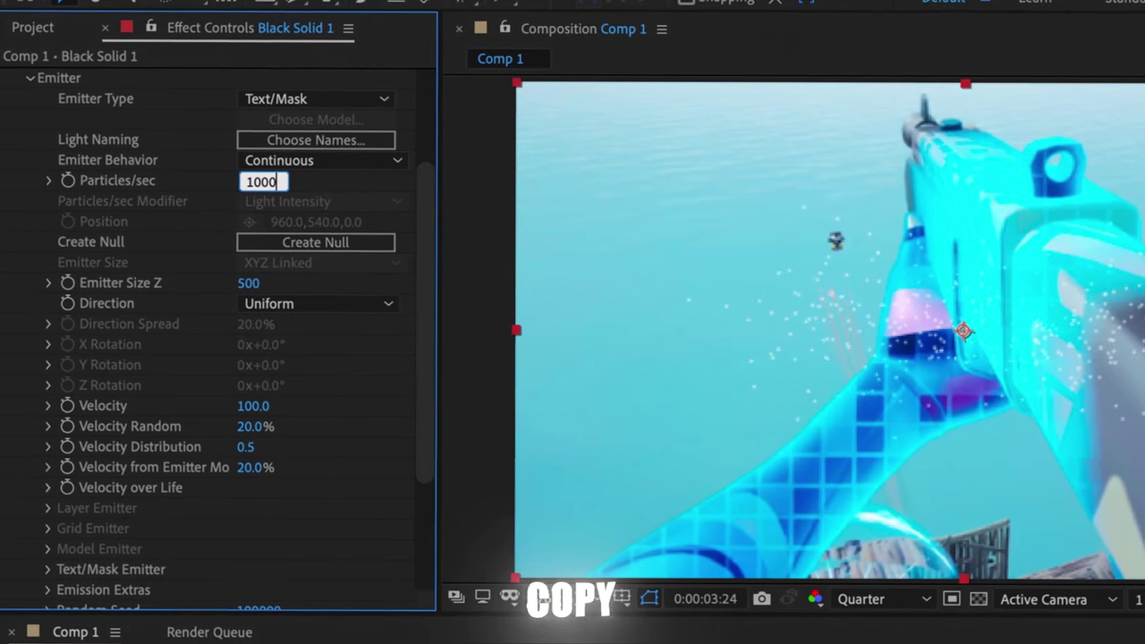
key("Return")
scroll(352, 397, "down", 5)
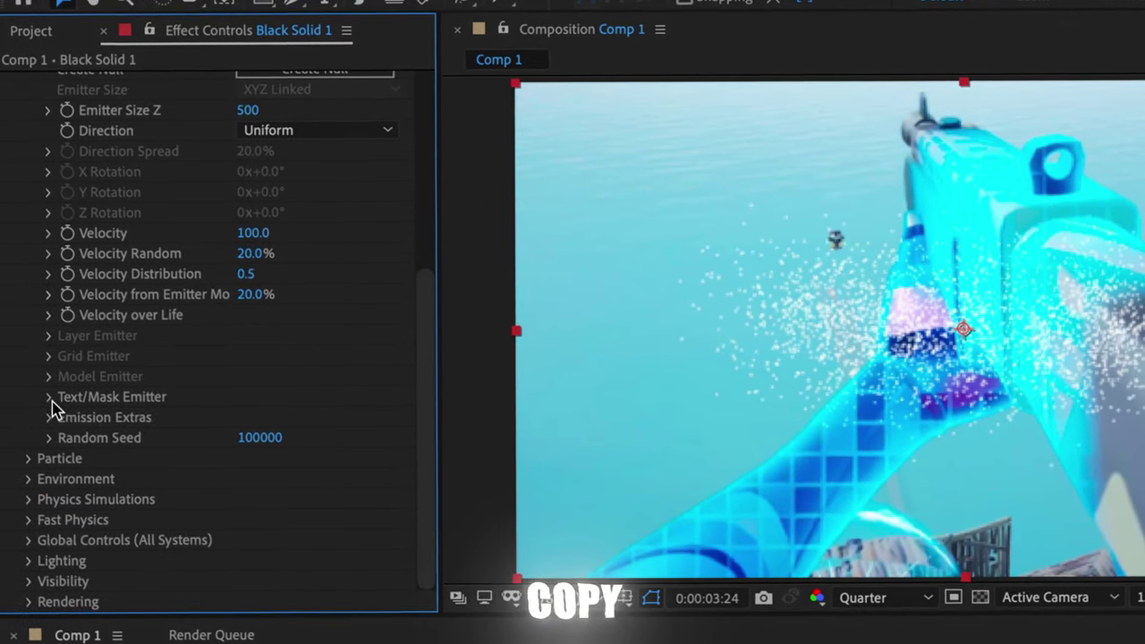
left_click(298, 398)
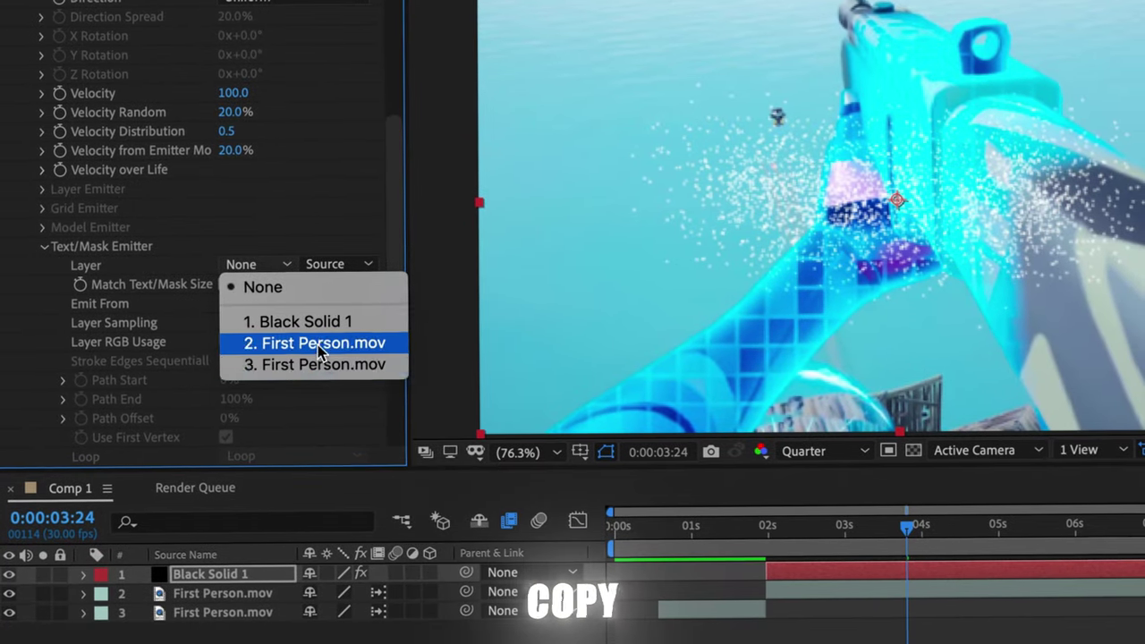
left_click(321, 342)
left_click(969, 354)
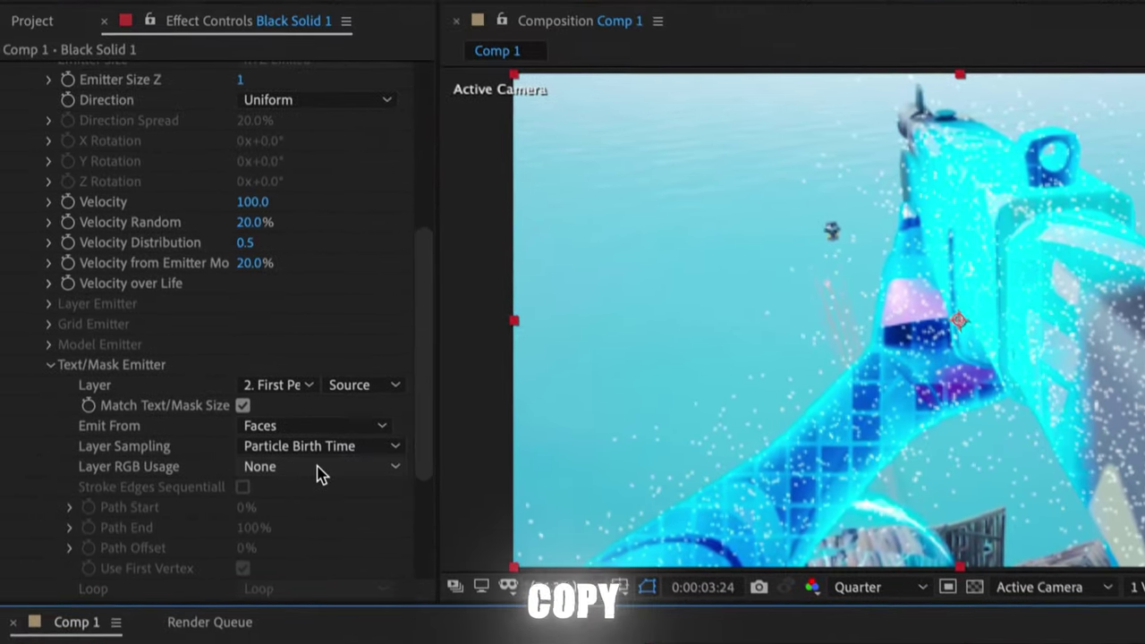
- Colour the particles with RGB - Particle Color and set velocity to 10
left_click(269, 339)
left_click(268, 474)
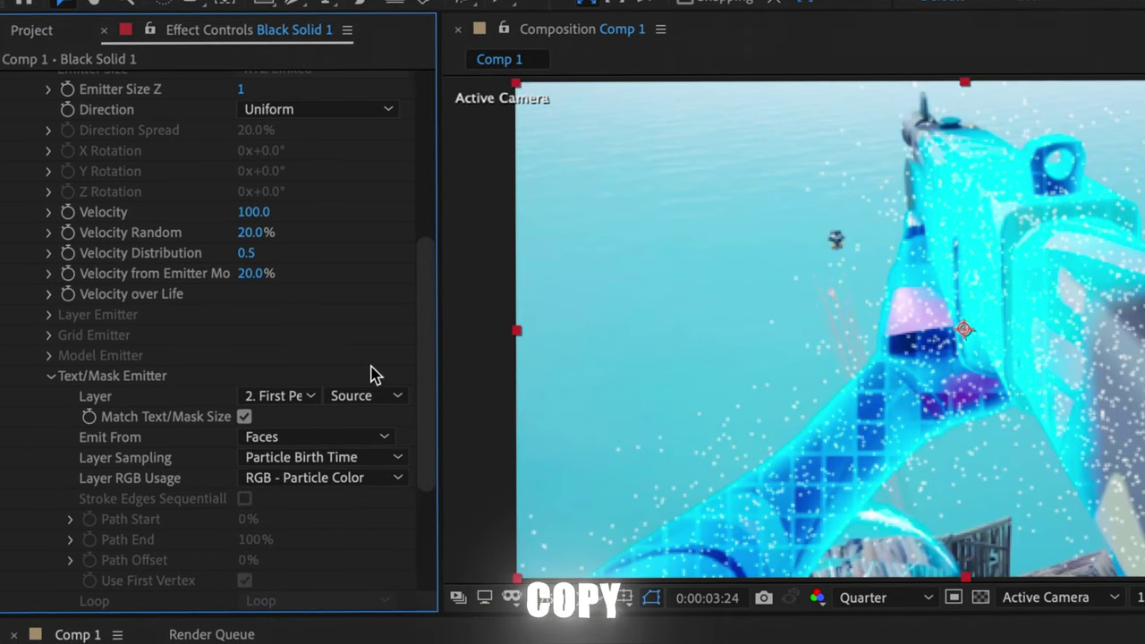
scroll(374, 373, "up", 5)
key("Return")
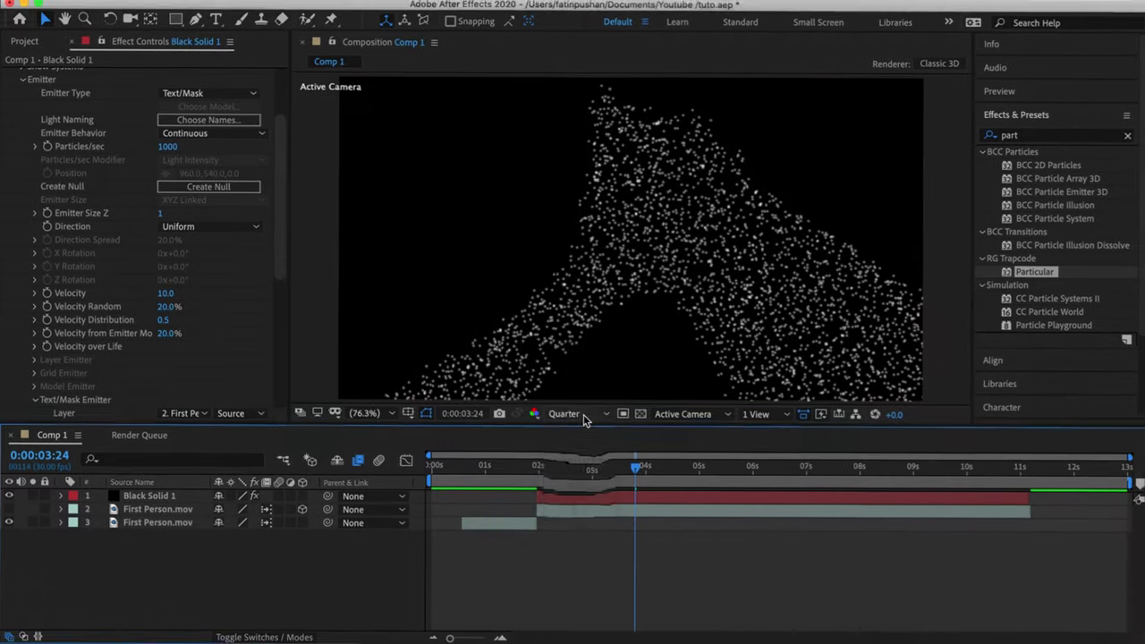
- Set preview resolution to Full, show layer 2, and expand Environment > Air Turbulence
left_click(633, 442)
left_click(626, 391)
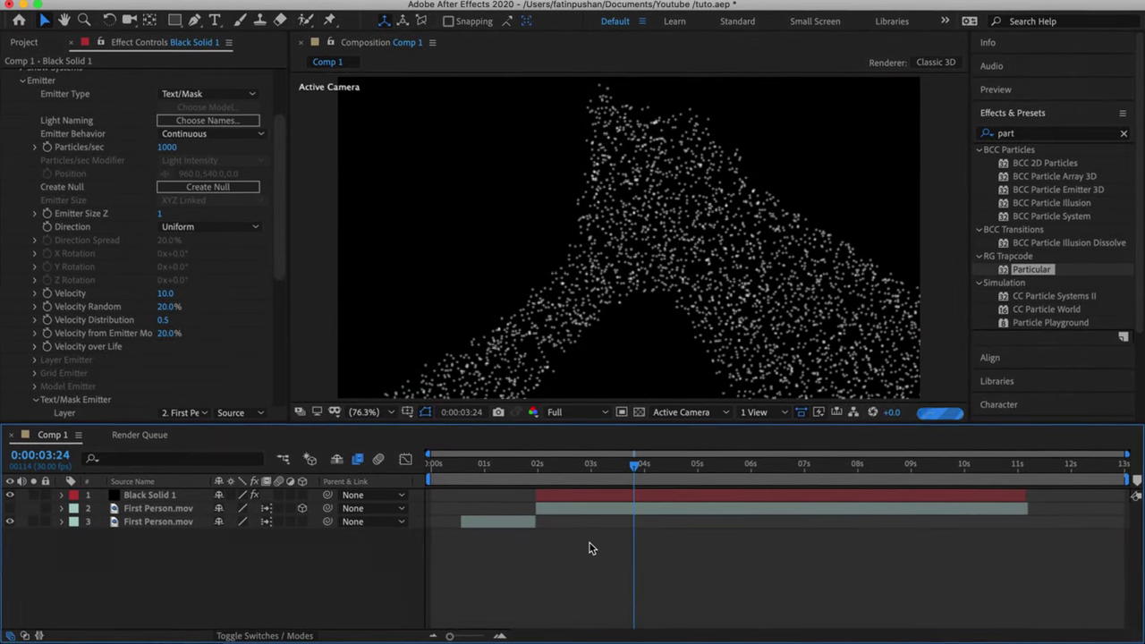
left_click(10, 509)
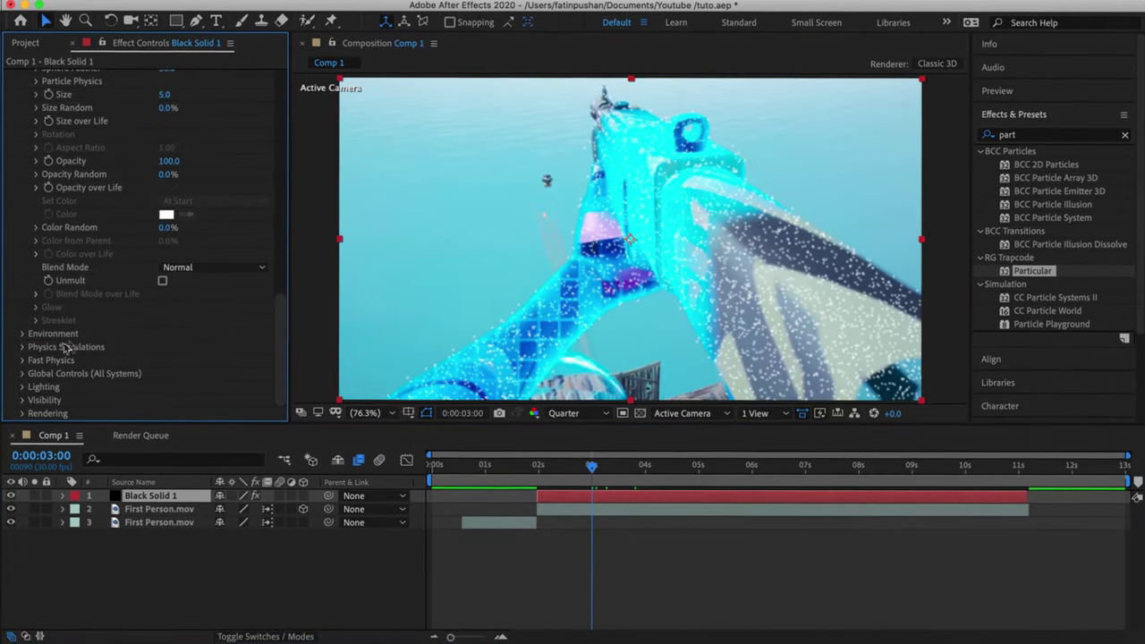
left_click(37, 334)
left_click(35, 320)
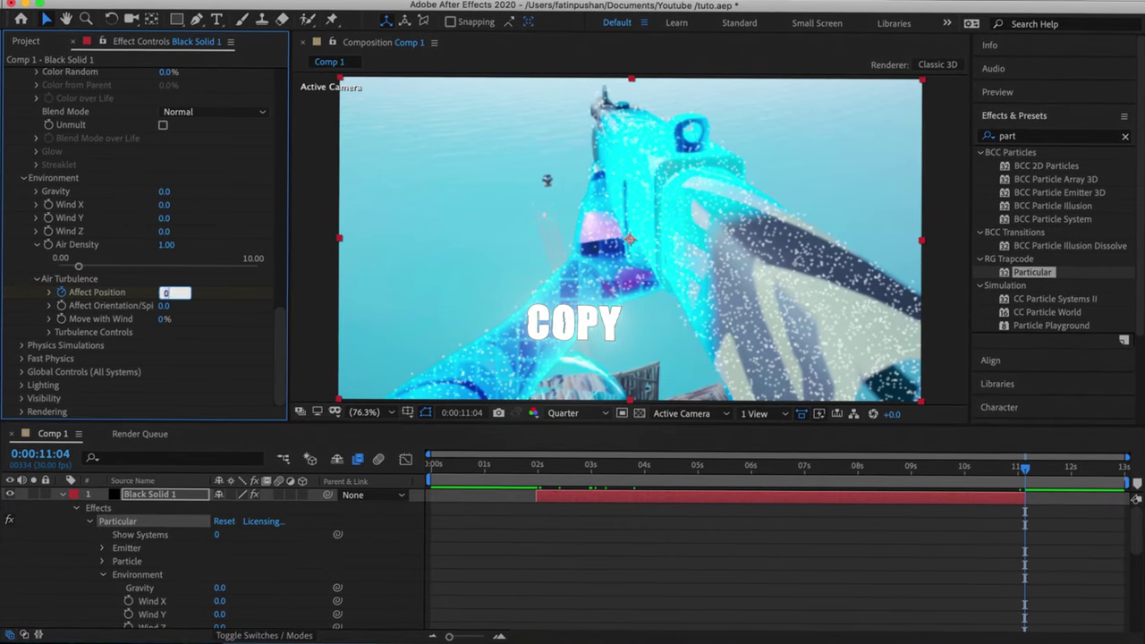
- Reshape Affect Position's speed-graph easing so turbulence builds gradually toward 11:04
scroll(626, 583, "down", 5)
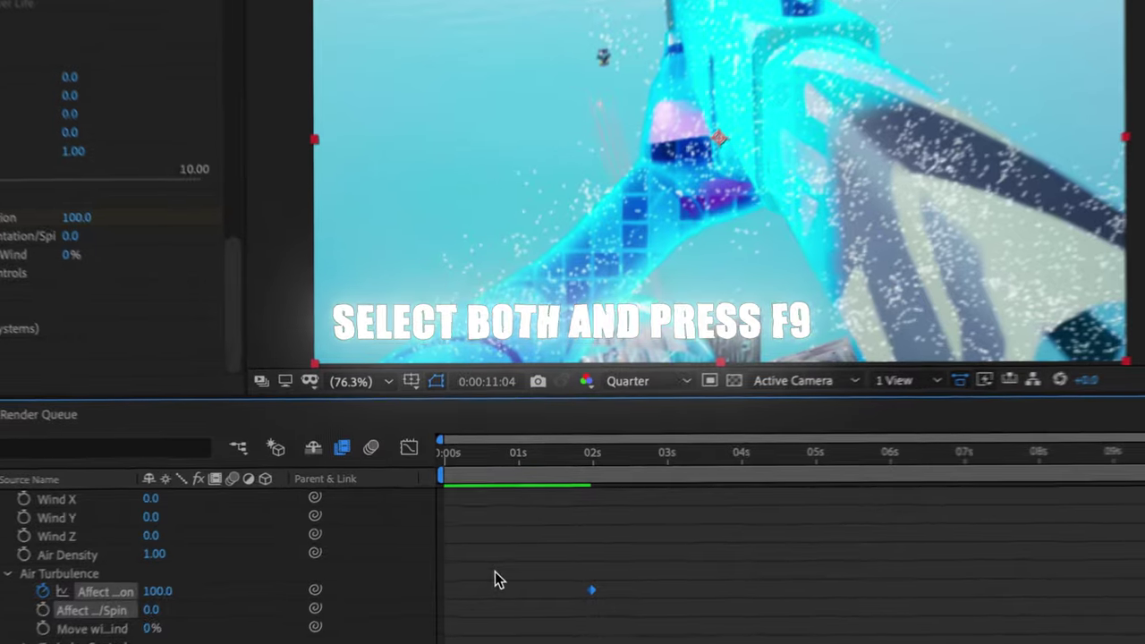
left_click(404, 460)
right_click(800, 537)
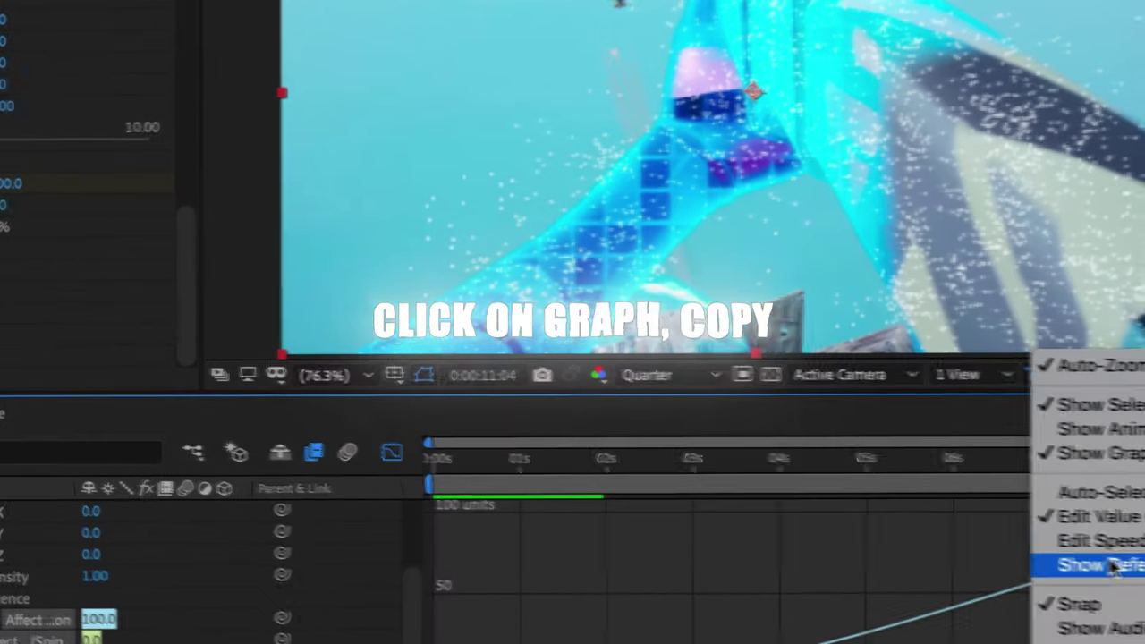
left_click(810, 496)
left_click(999, 604)
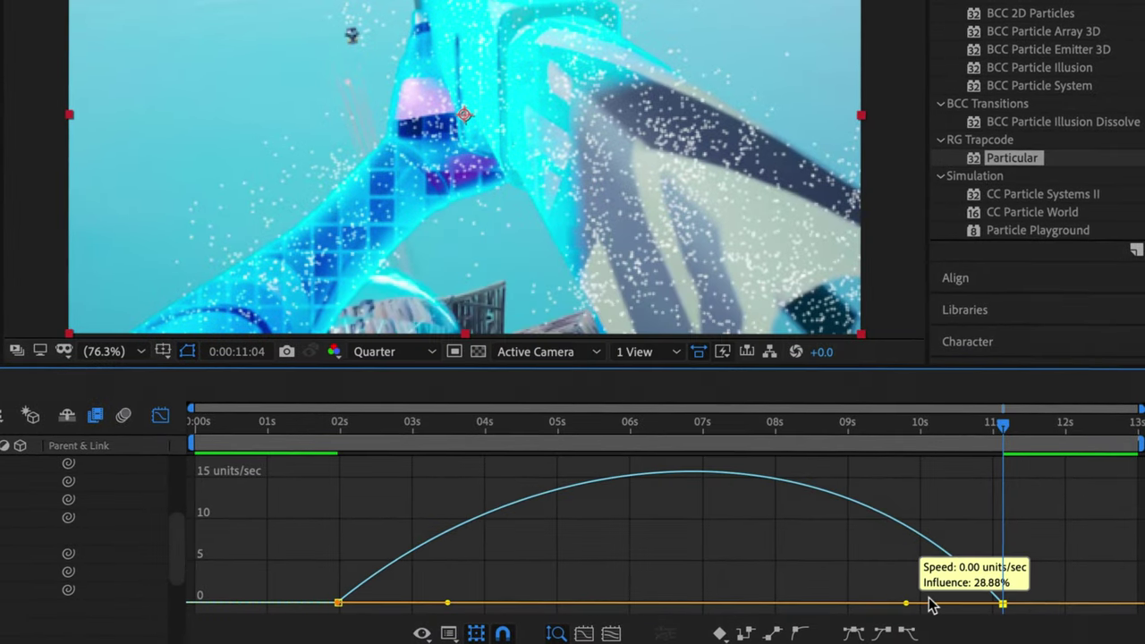
left_click_drag(955, 605, 959, 605)
left_click_drag(526, 608, 595, 605)
left_click_drag(958, 606, 984, 605)
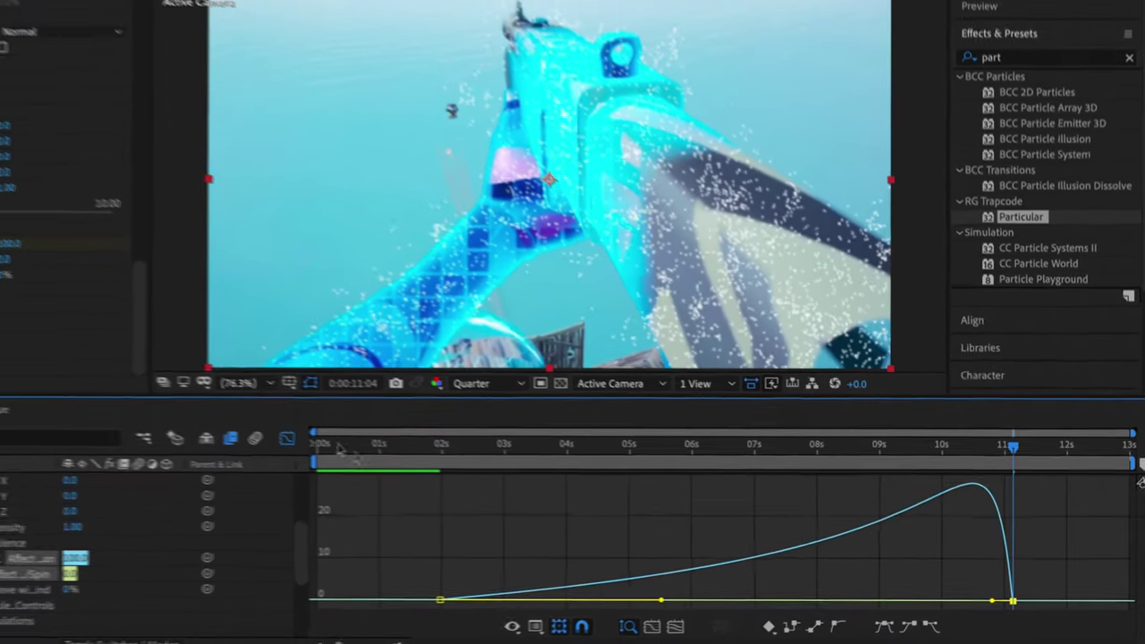
- Return to the layer bars and move the current time to 3:04
key("shift+F3")
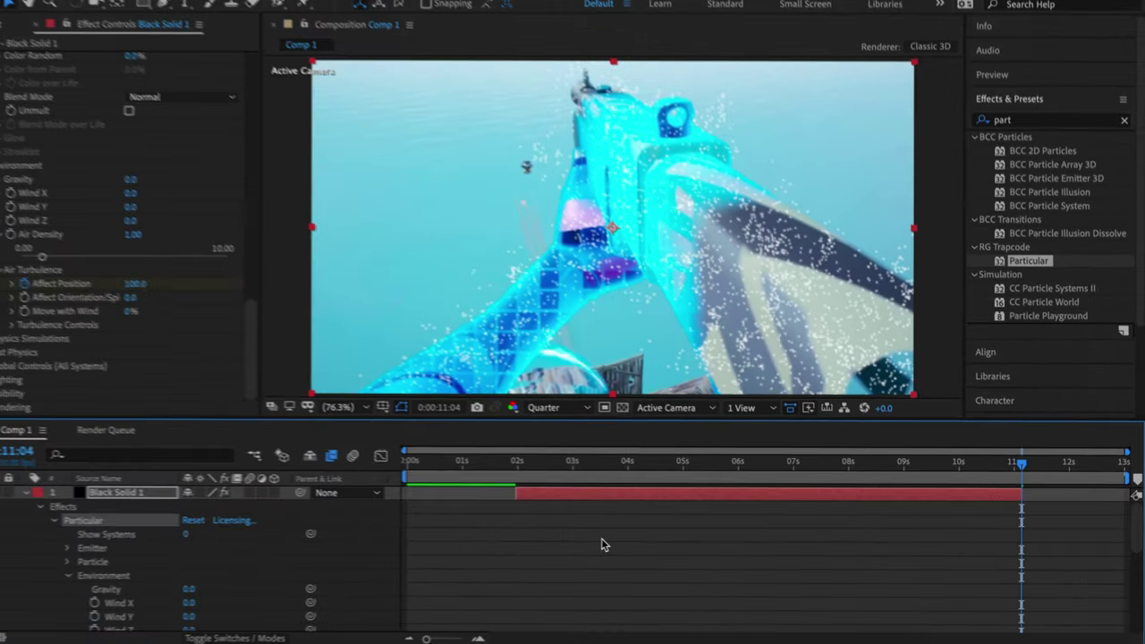
left_click_drag(1047, 542, 550, 523)
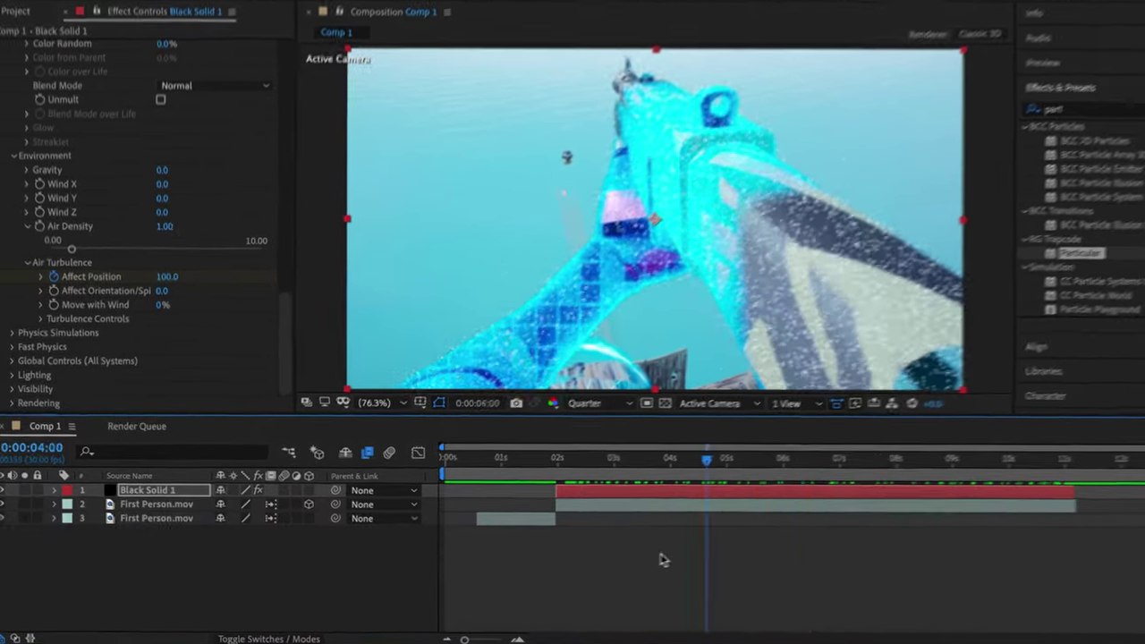
left_click_drag(1027, 548, 599, 517)
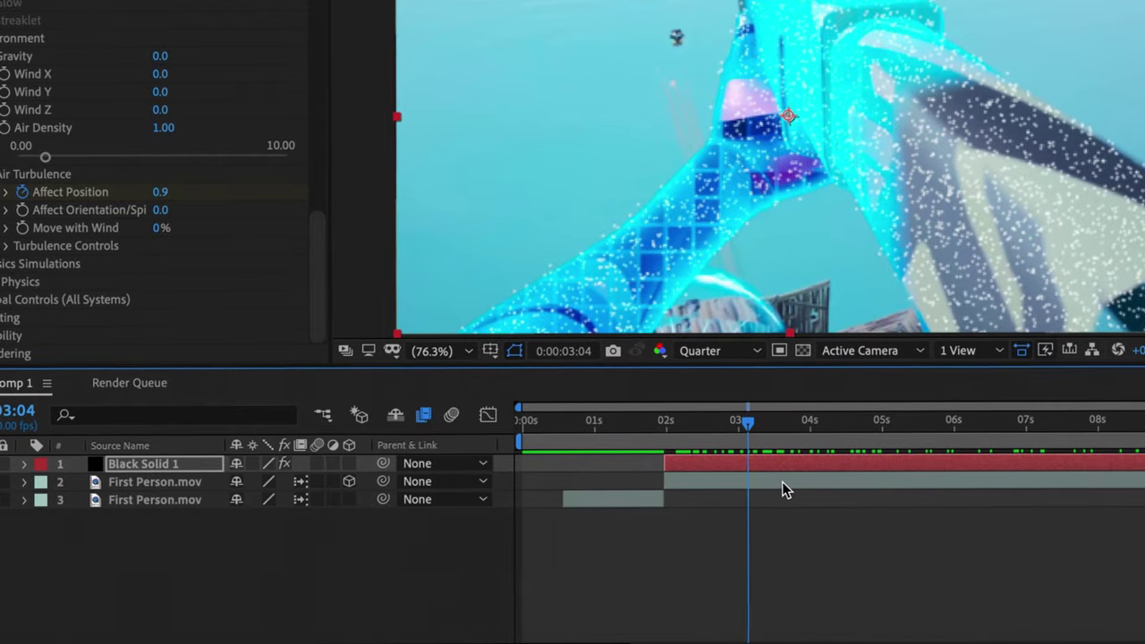
- Keyframe the frozen layer's Opacity from 100% to 0% at 3:20 with Easy Ease
left_click(781, 481)
key("t")
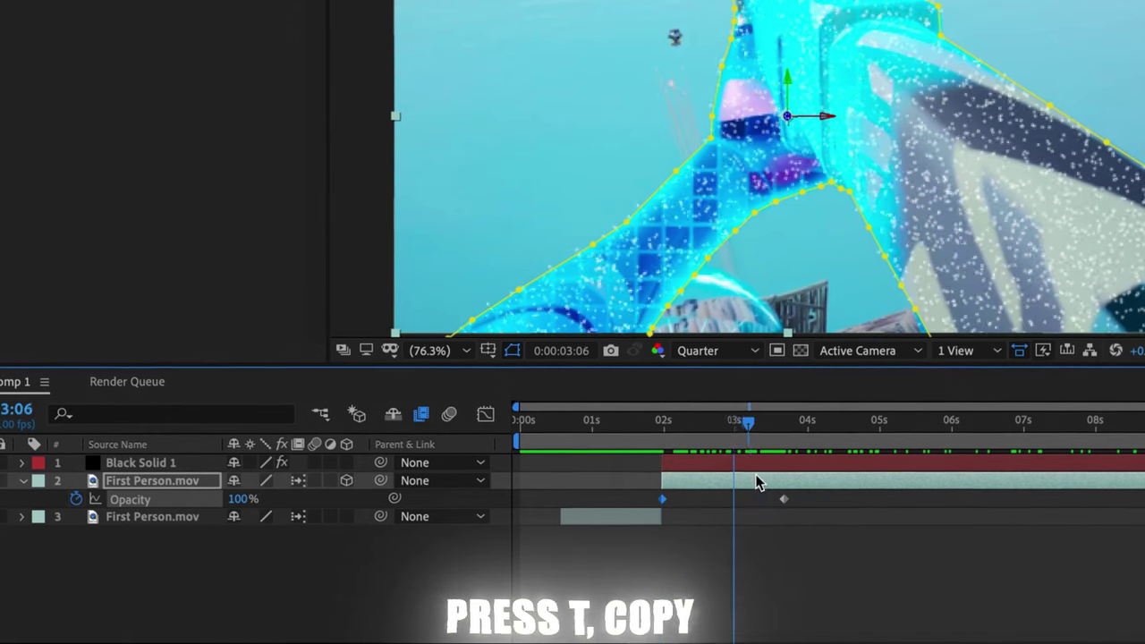
left_click_drag(238, 505, 188, 505)
left_click_drag(813, 514, 637, 494)
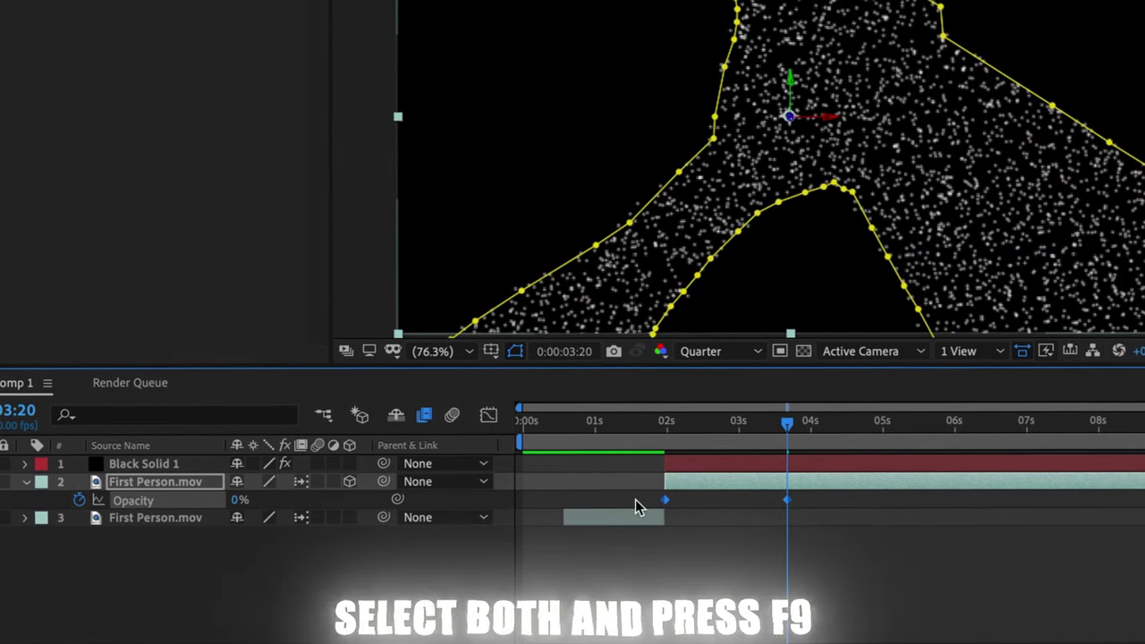
key("F9")
left_click(491, 417)
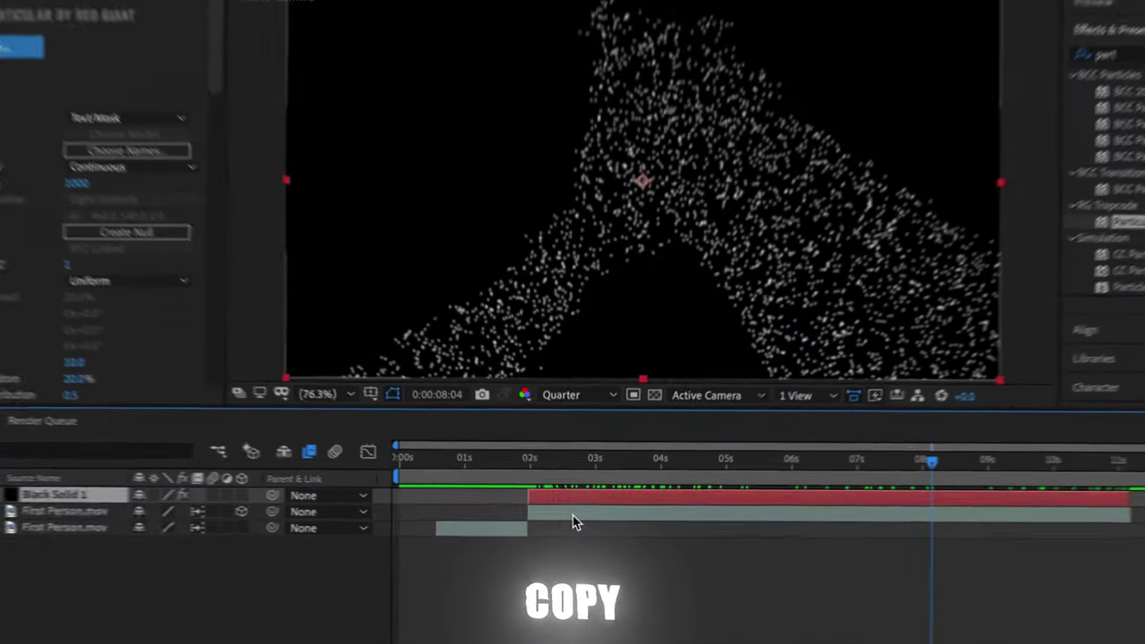
- Precompose Black Solid 1 and the frozen First Person.mov layer into a comp named 'new'
right_click(572, 522)
left_click(652, 586)
type("new")
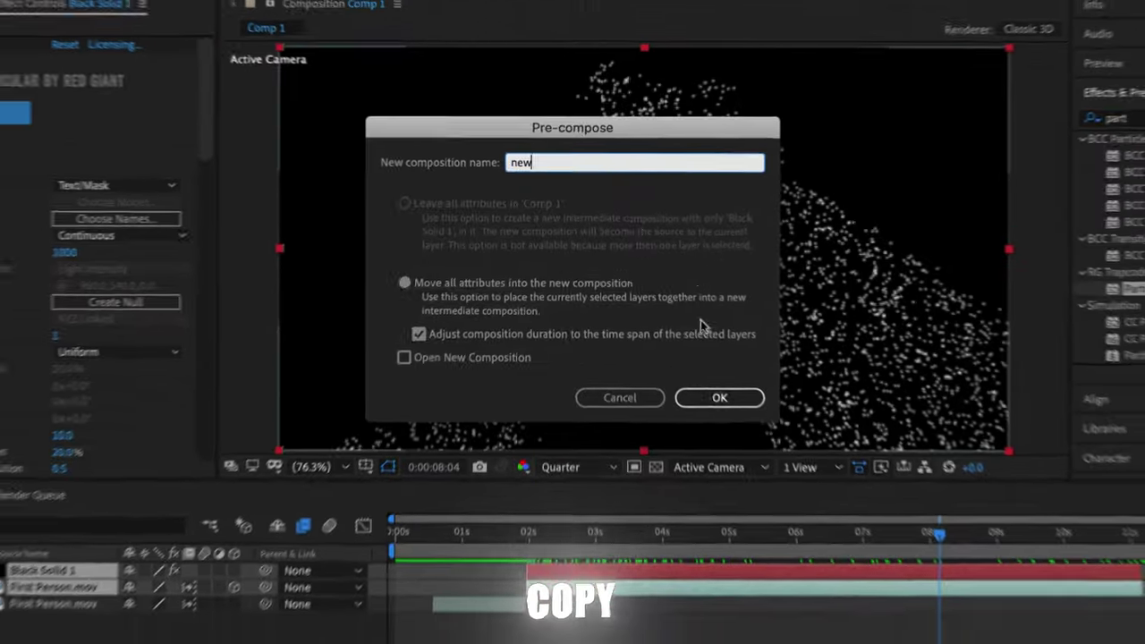
key("Return")
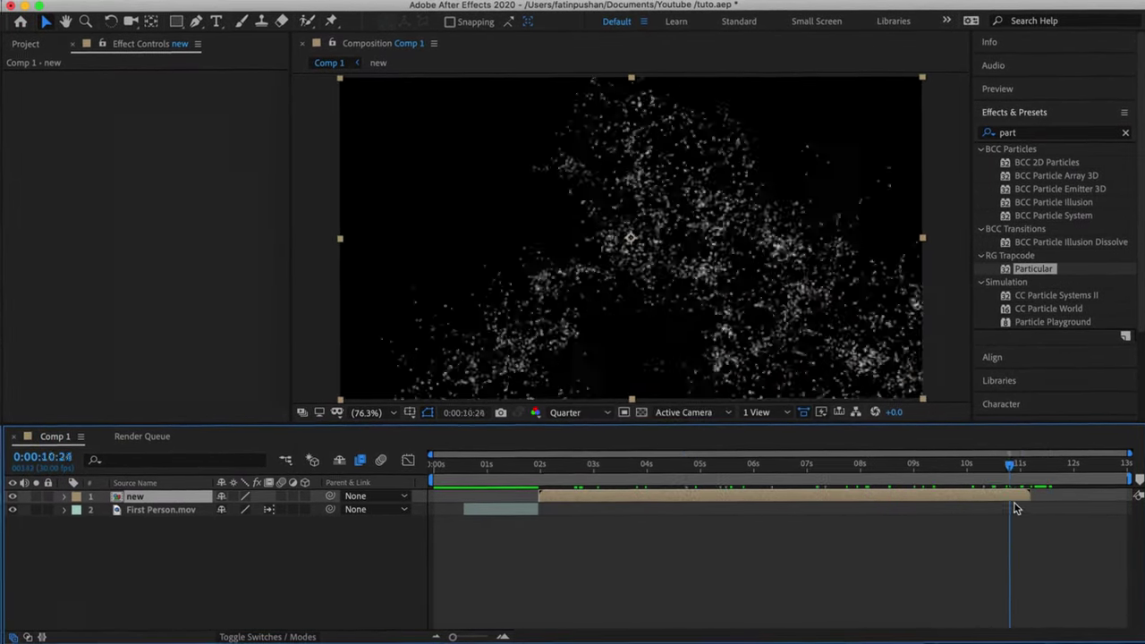
- Time-remap 'new', move its end keyframe to about 3 s, and show the value curve
key("super+shift+t")
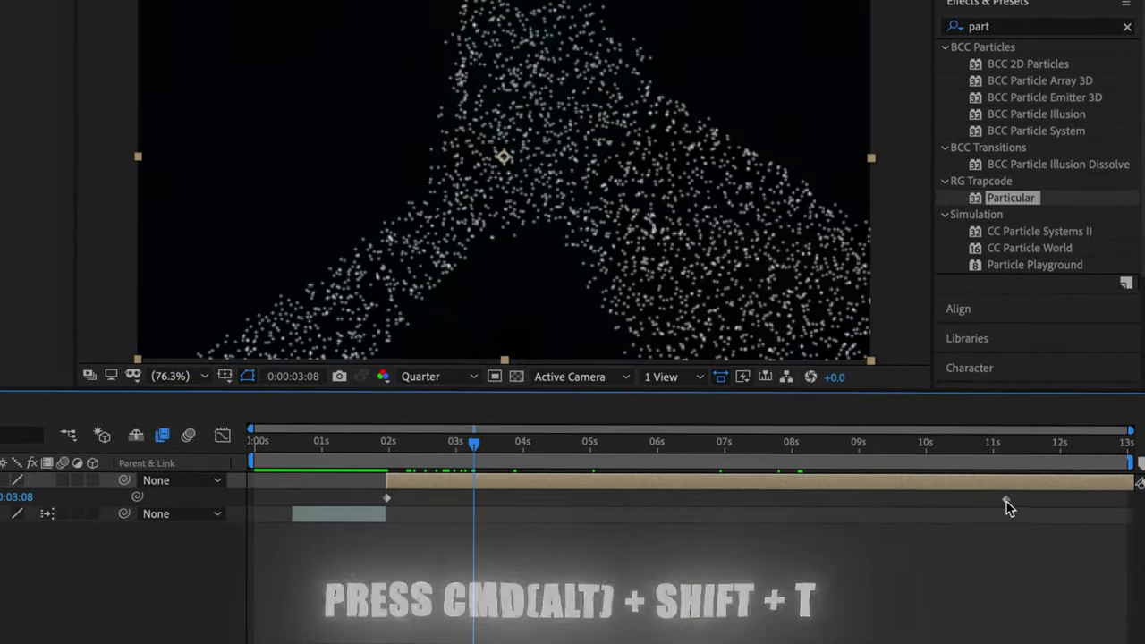
left_click_drag(1009, 499, 501, 526)
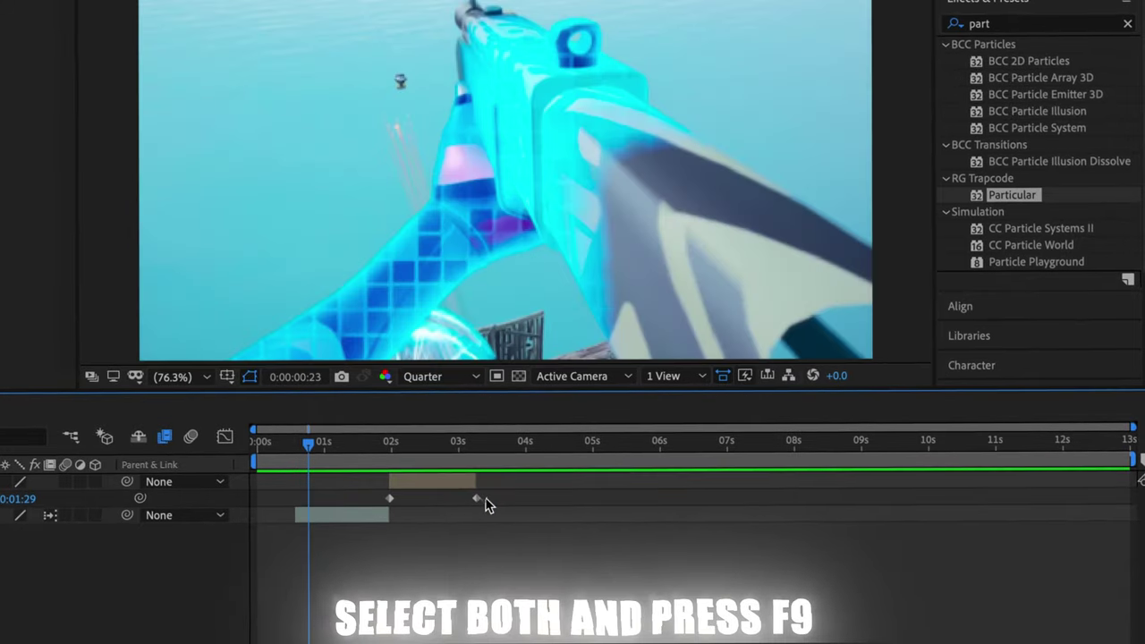
key("shift+F3")
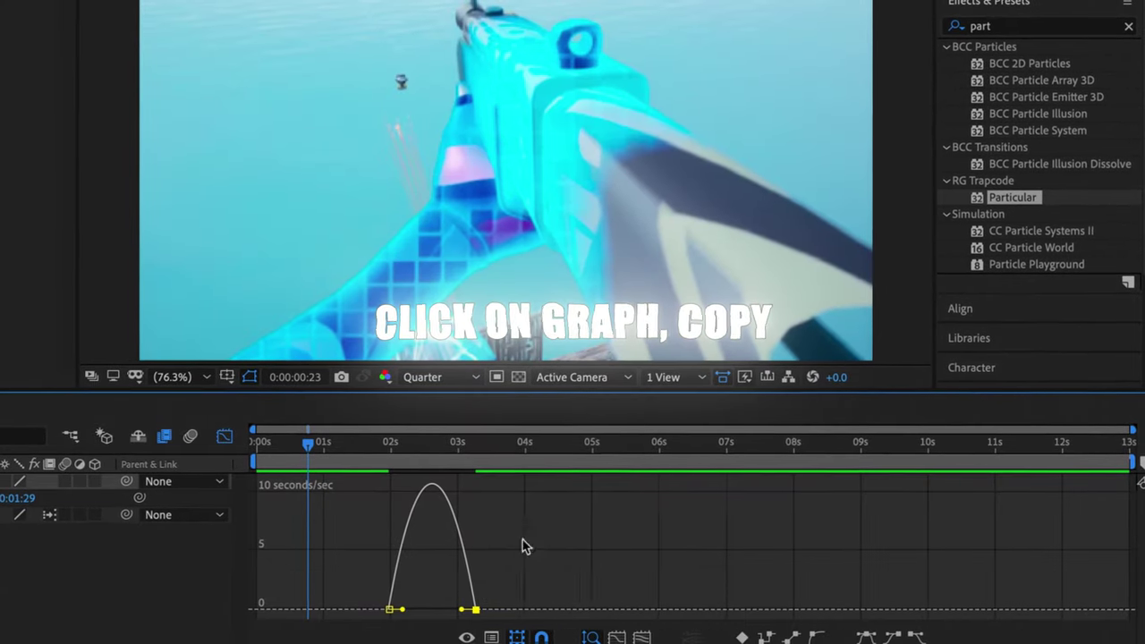
right_click(525, 546)
left_click(537, 484)
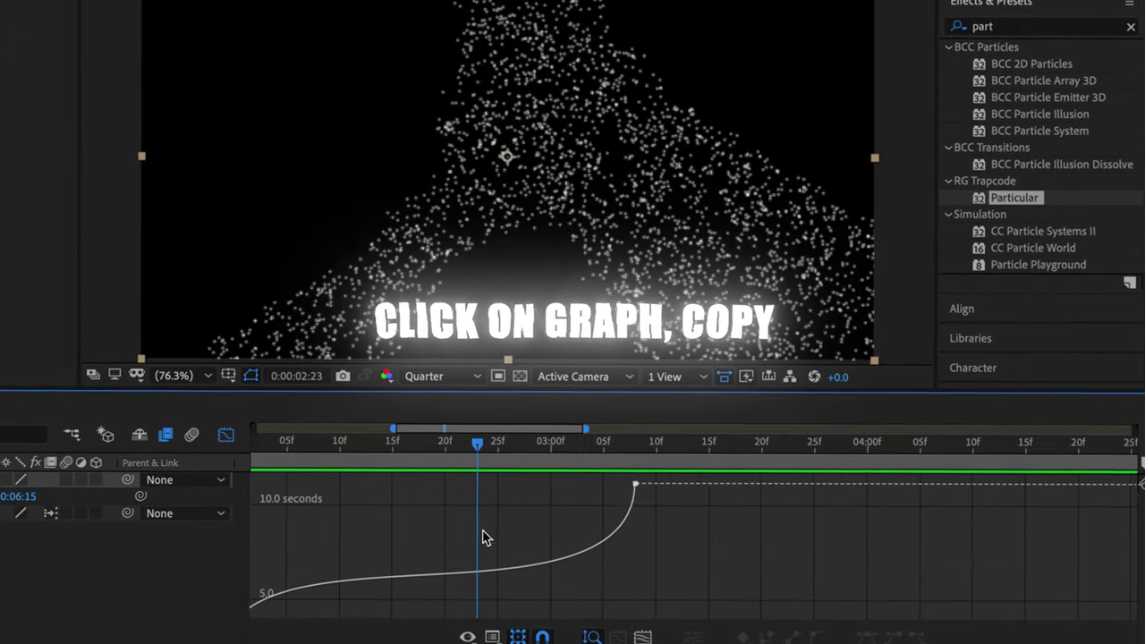
left_click(536, 553)
left_click(617, 636)
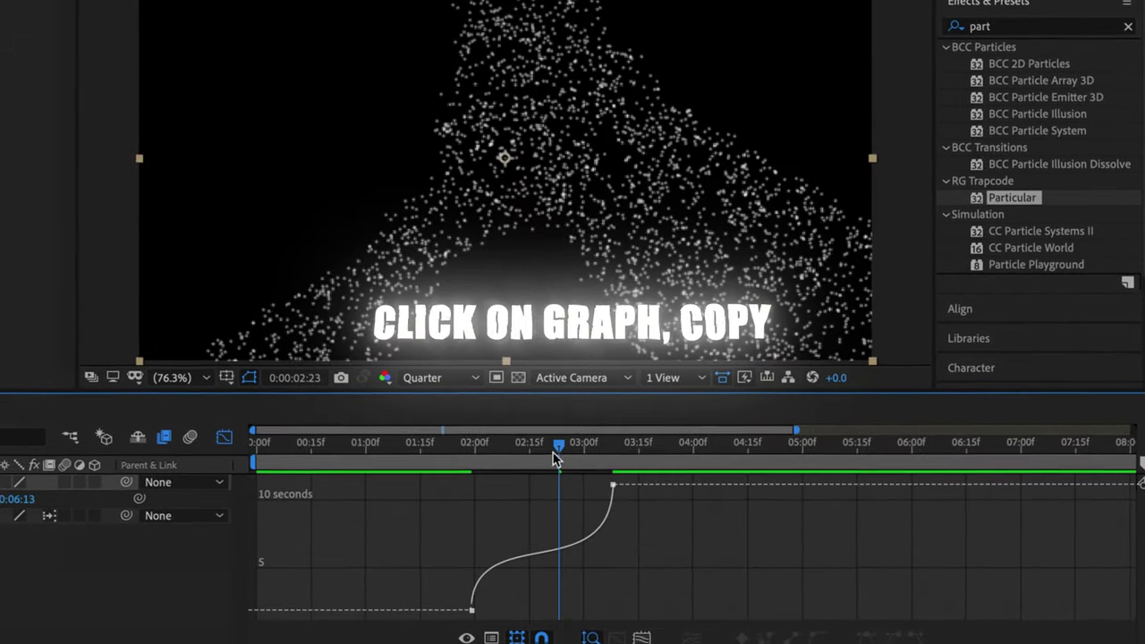